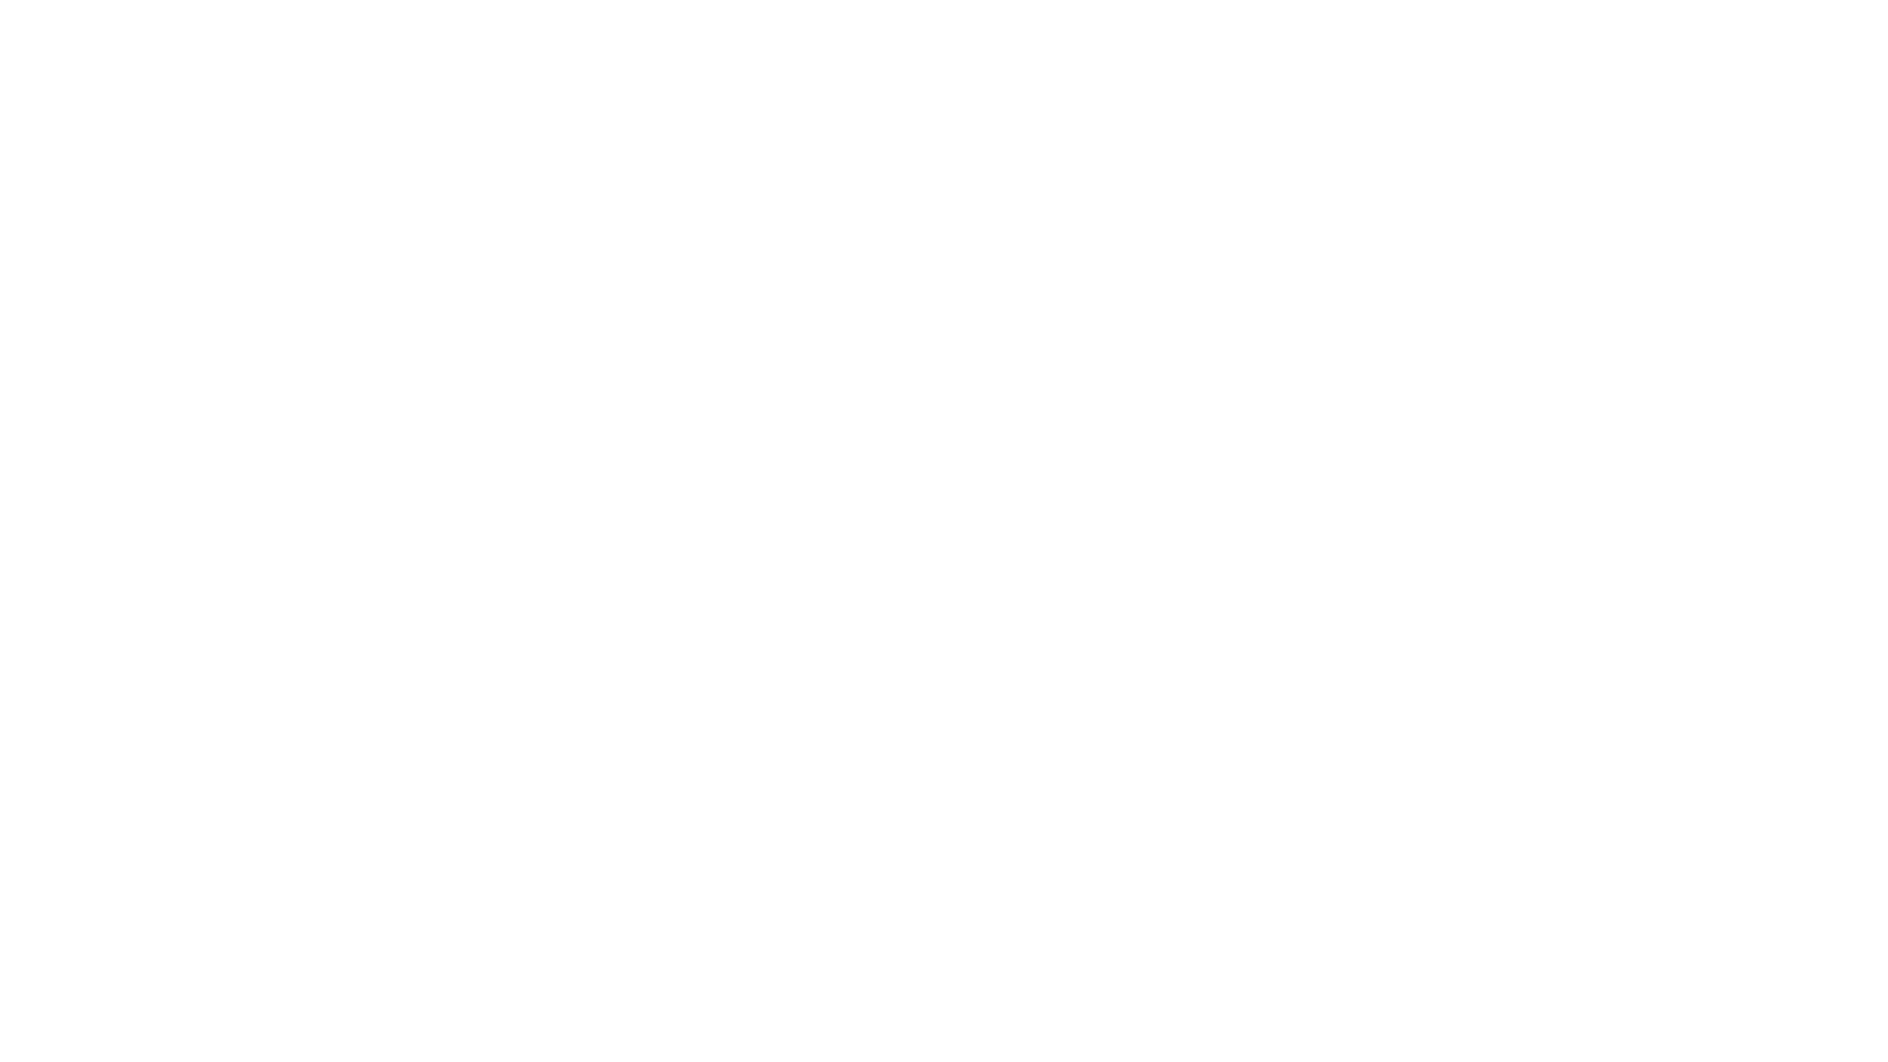
# - Open the Barcode workbook from the desktop in Excel
pyautogui.doubleClick(59, 162)
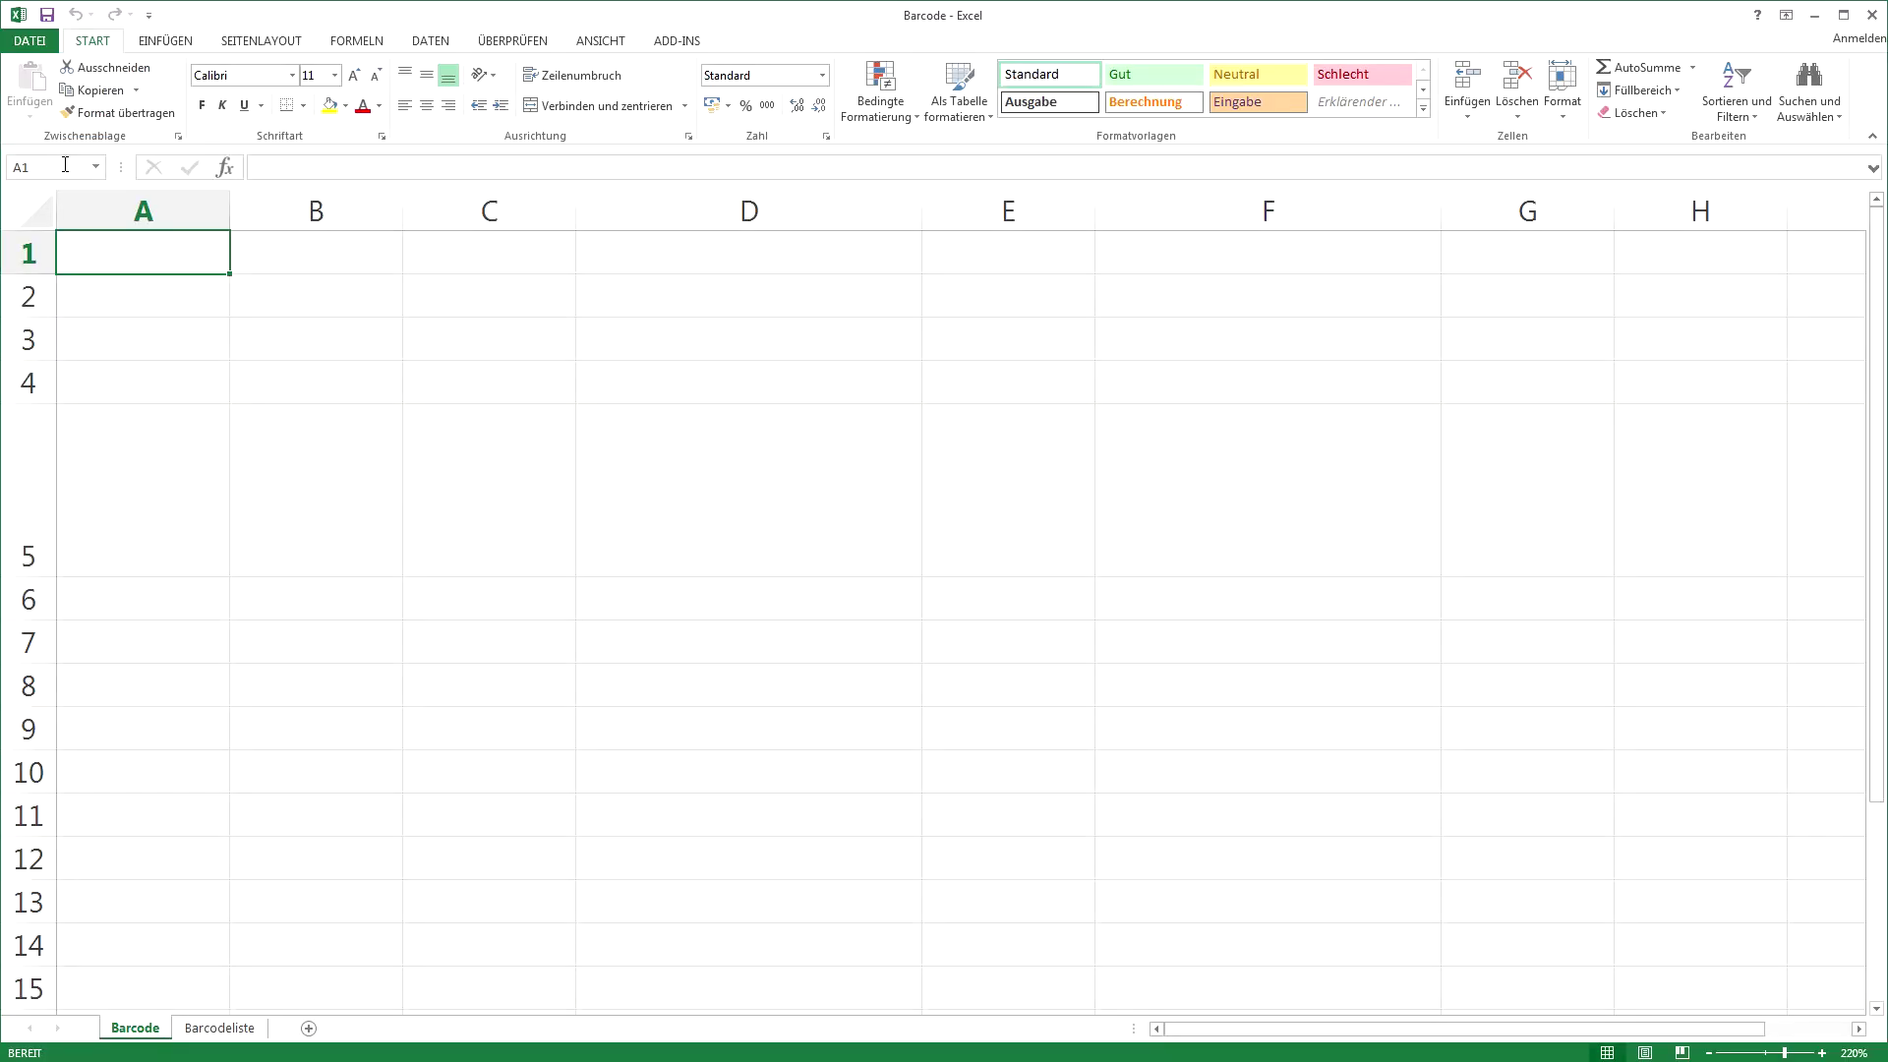
pyautogui.click(683, 41)
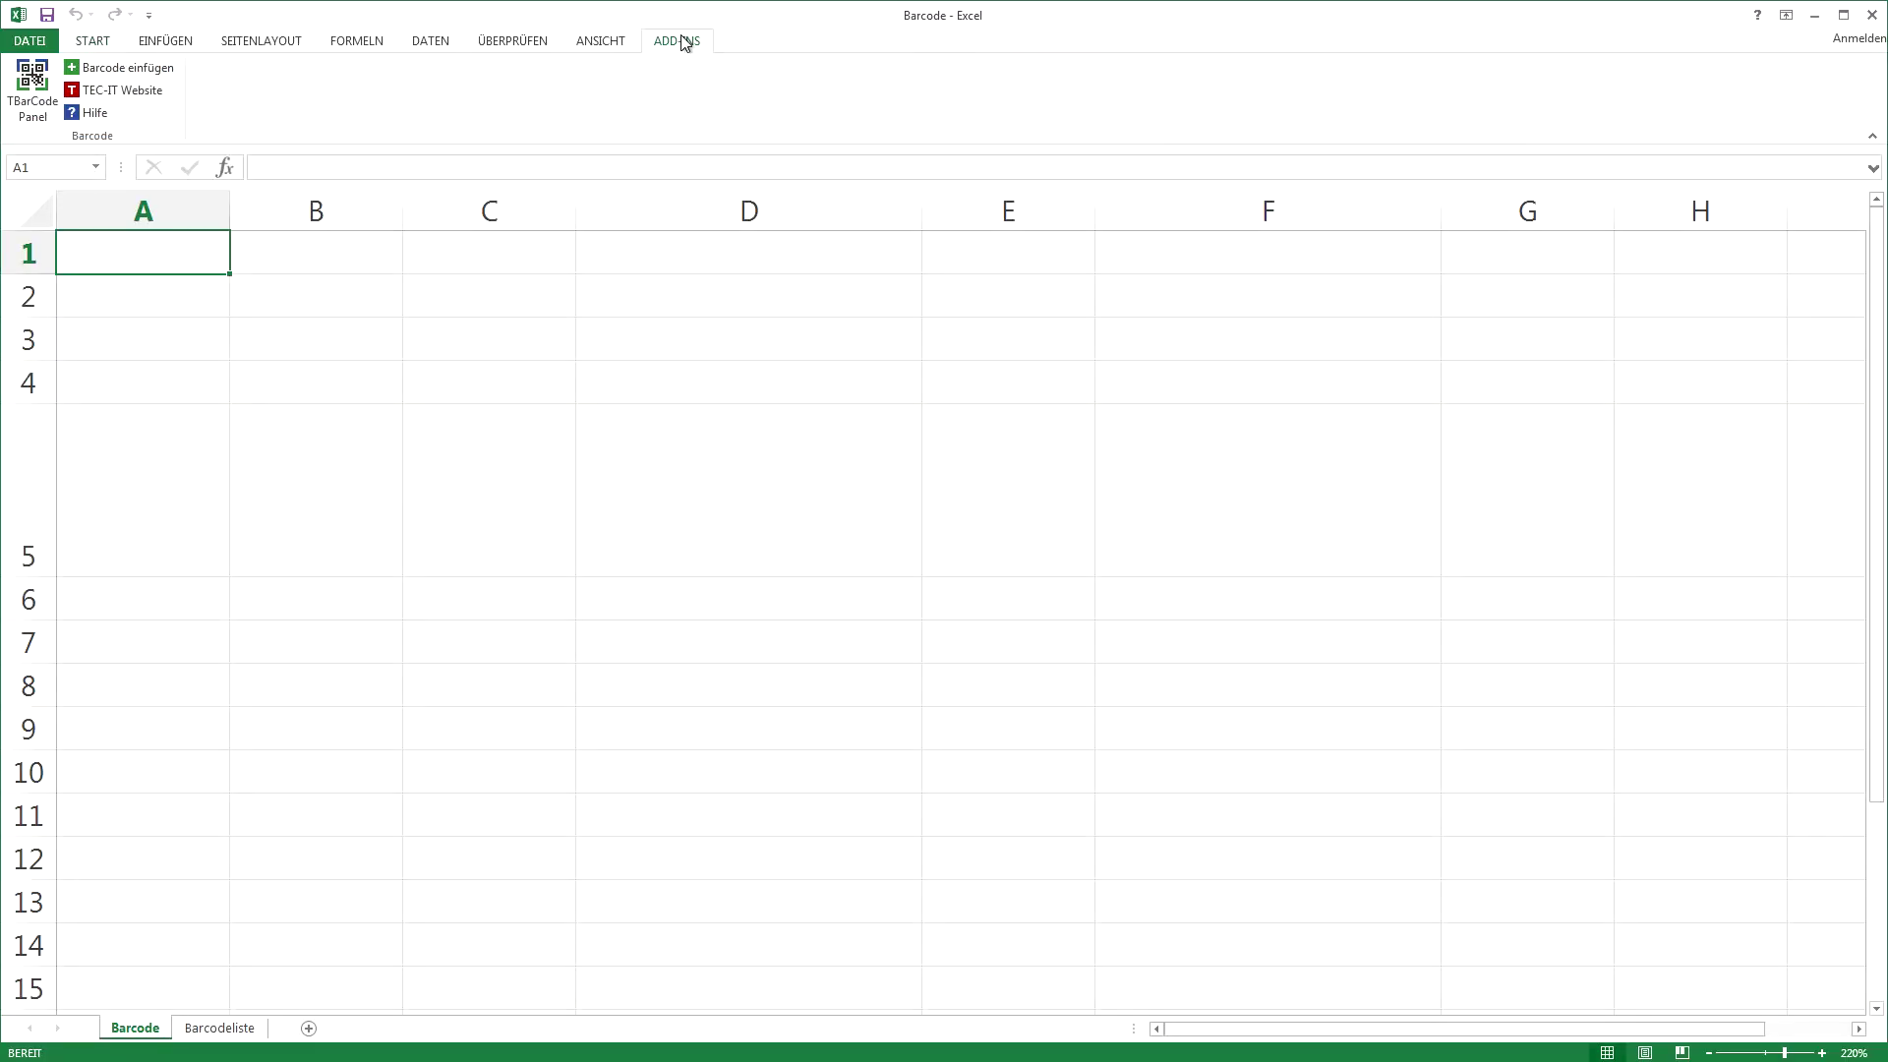
pyautogui.click(32, 84)
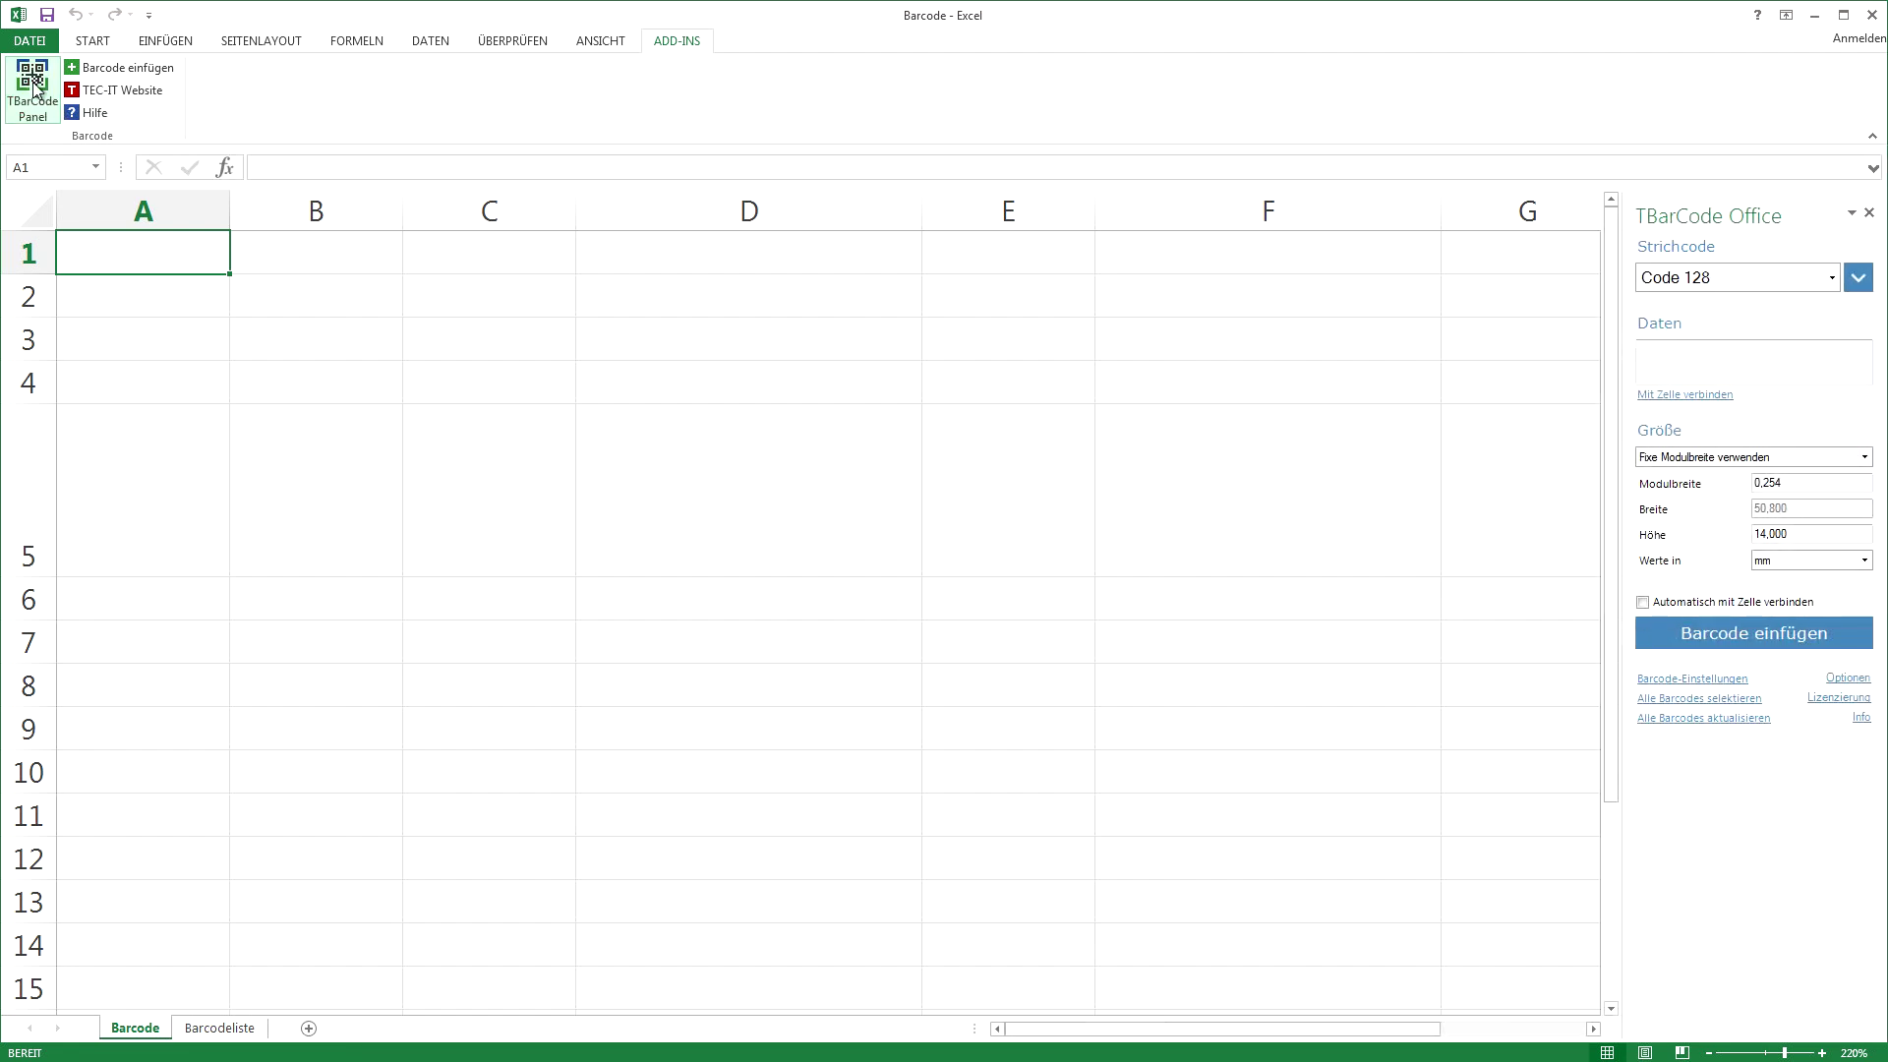
pyautogui.click(776, 492)
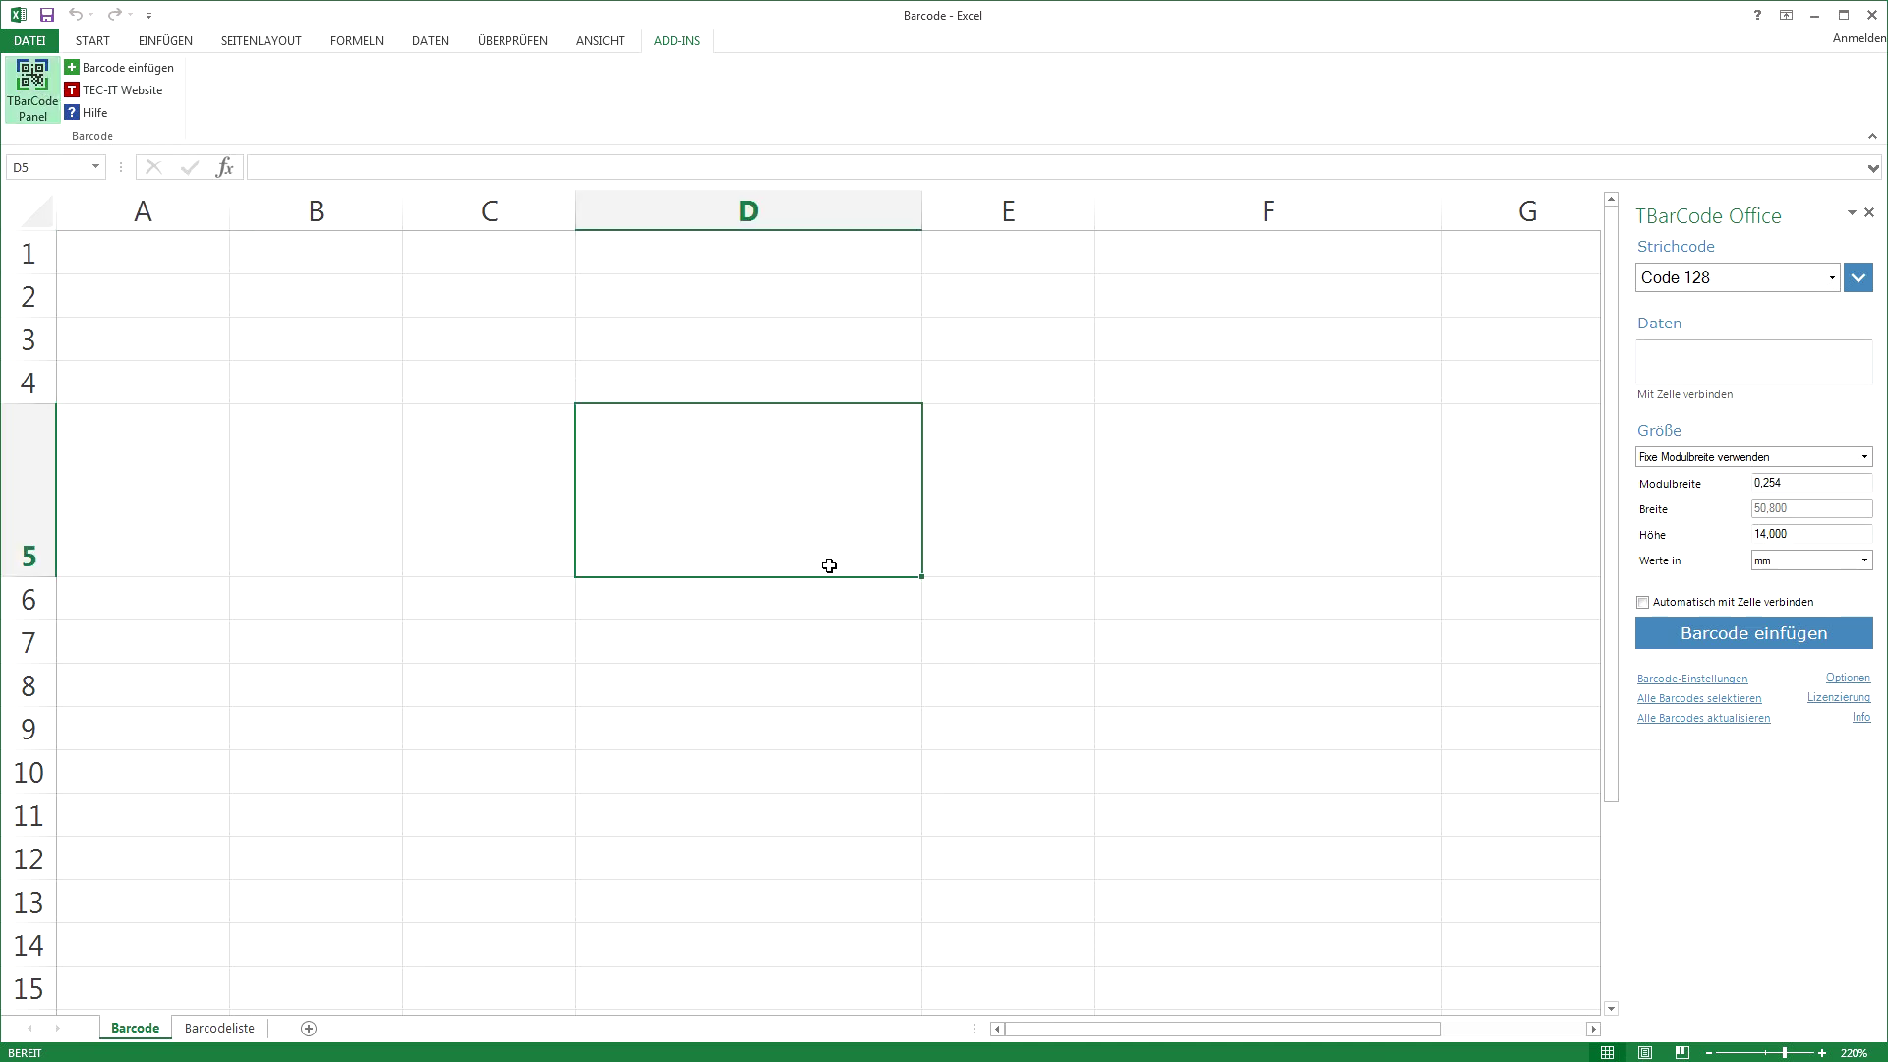
pyautogui.write('123456789678')
pyautogui.click(1220, 503)
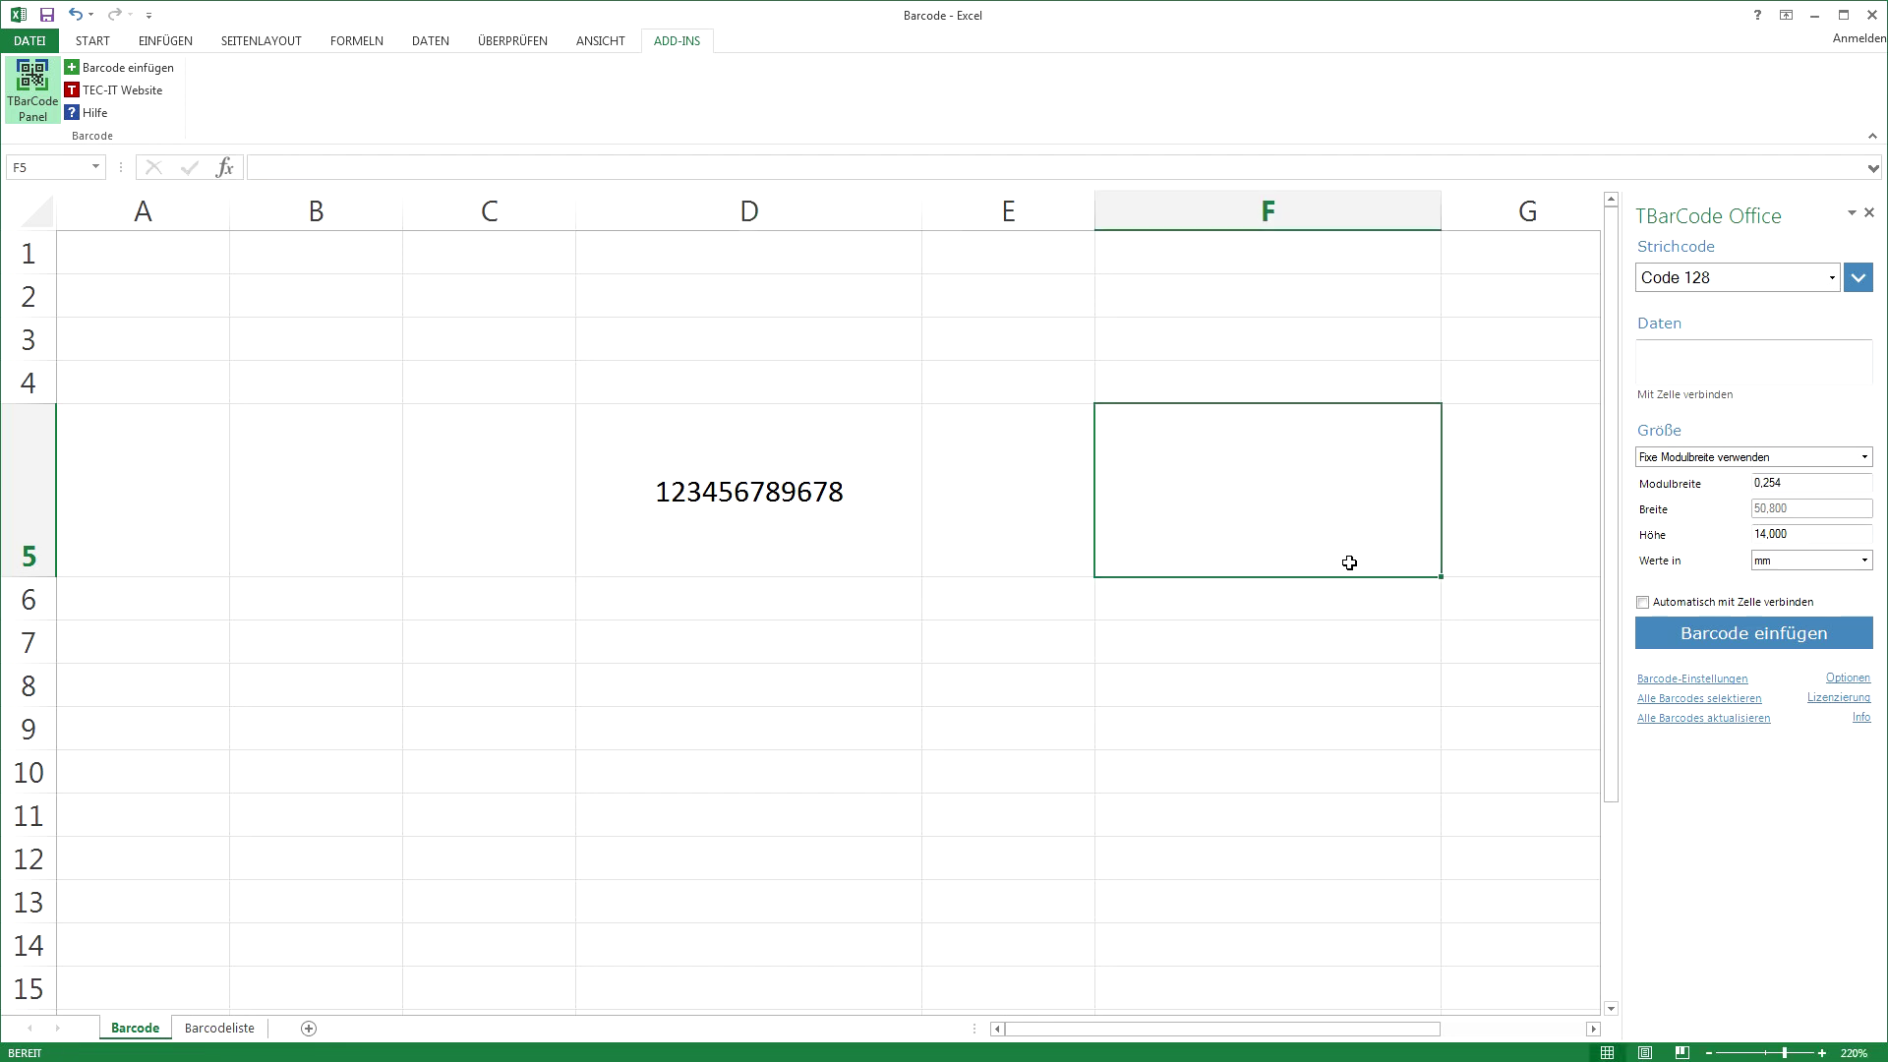
pyautogui.write('471178762345')
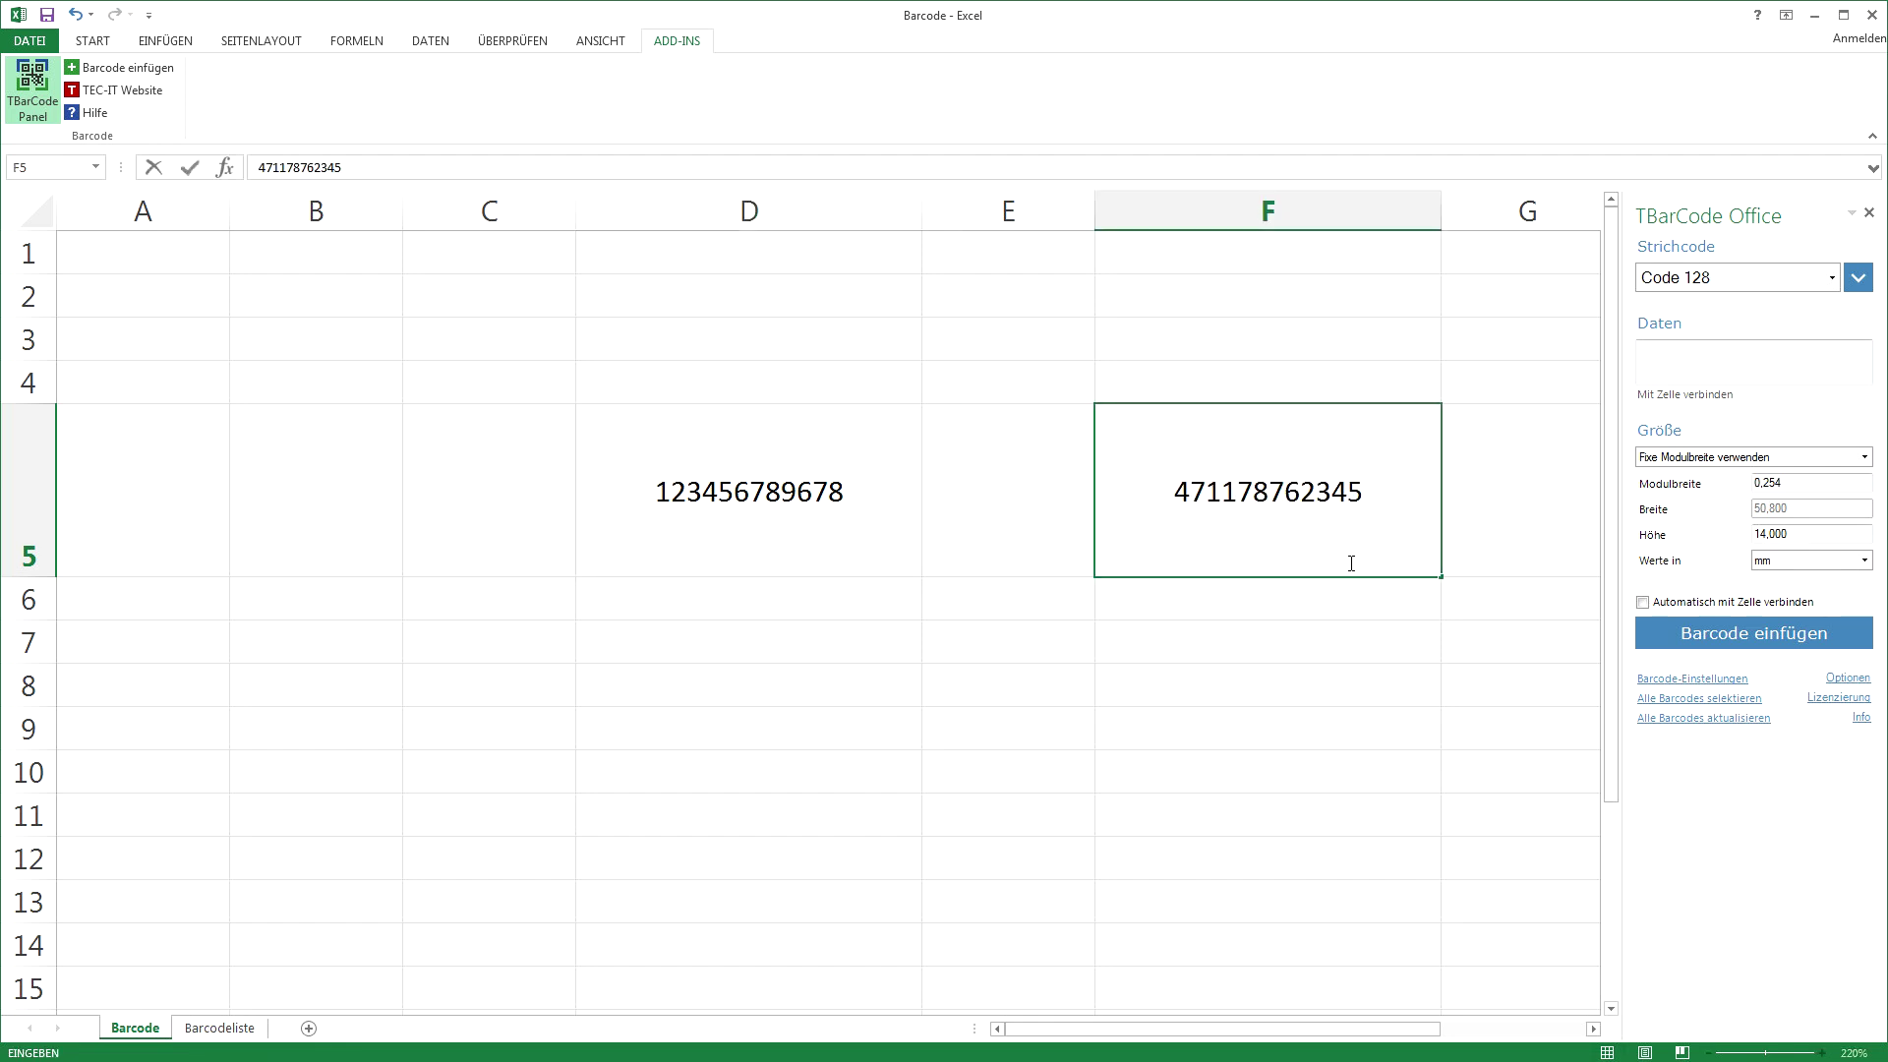
pyautogui.click(822, 511)
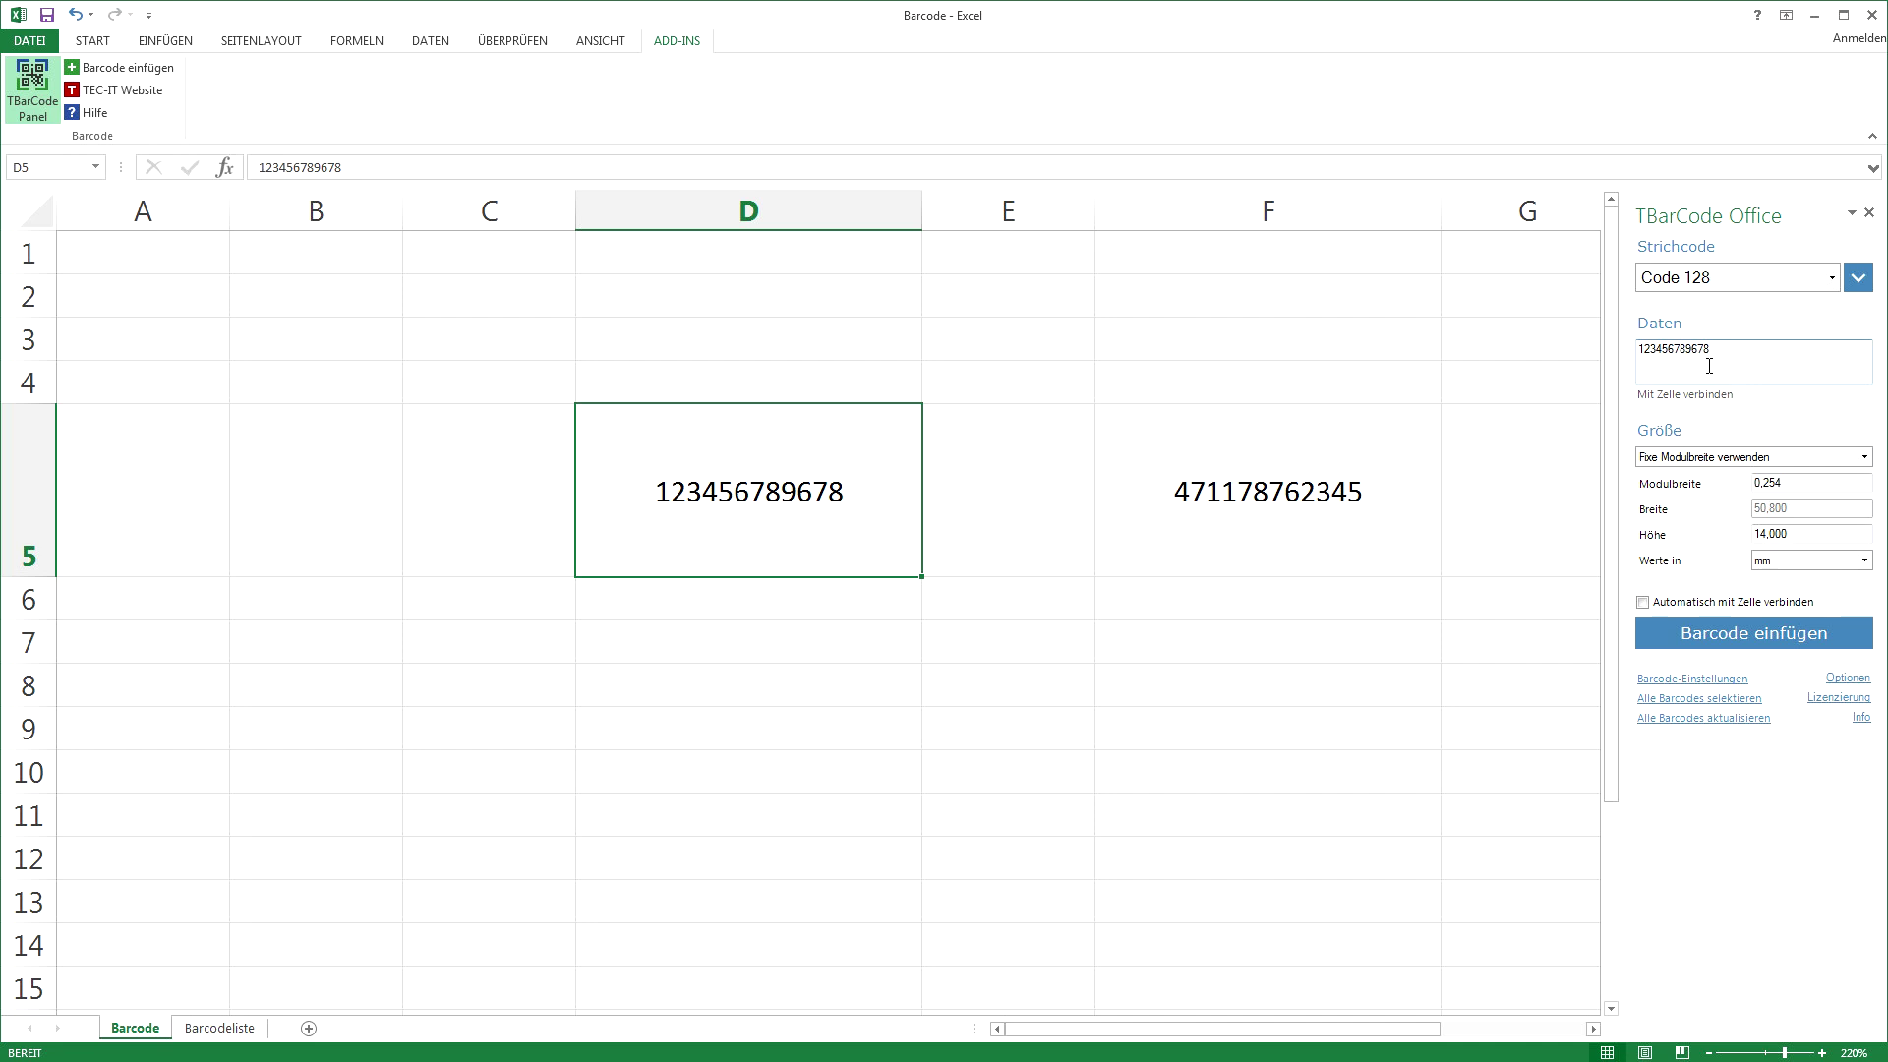
# - Insert an EAN 13 barcode for D5, keeping the Fixe Modulbreite verwenden sizing
pyautogui.click(1831, 278)
pyautogui.moveTo(1834, 330); pyautogui.dragTo(1833, 341)
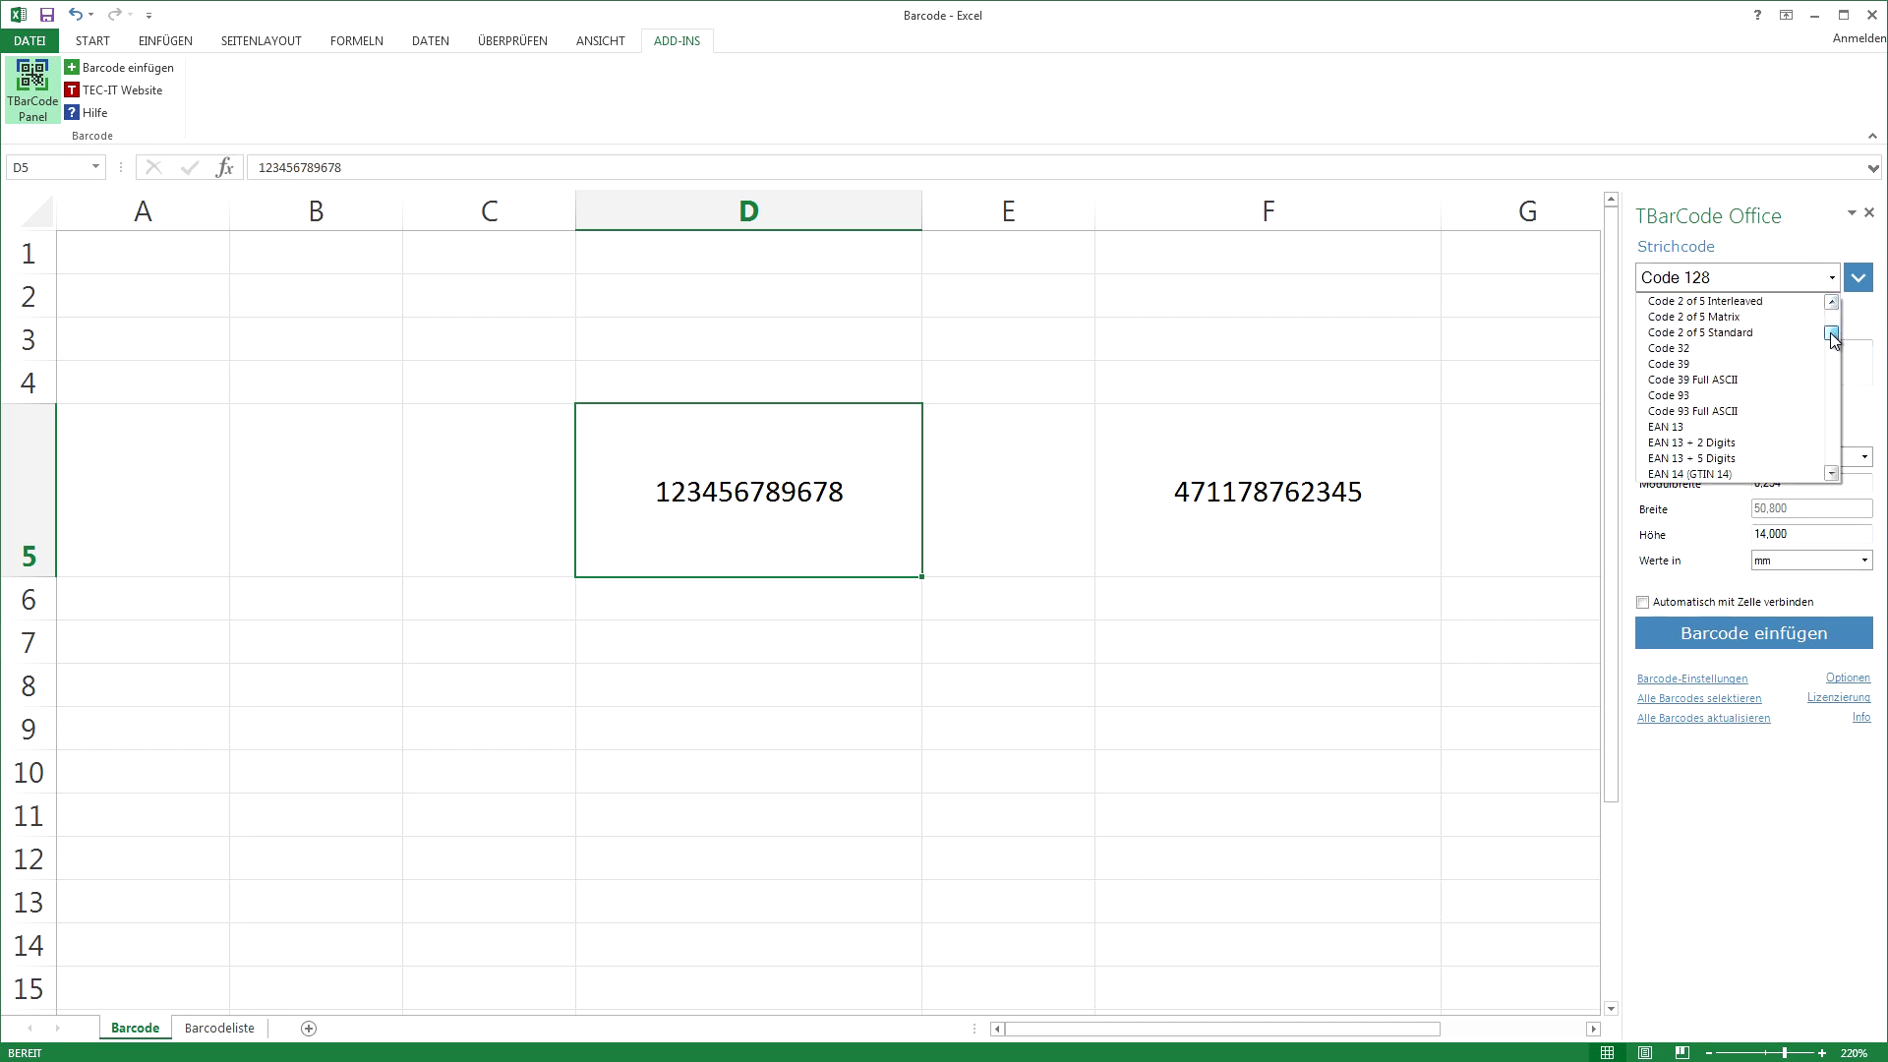
pyautogui.click(1787, 412)
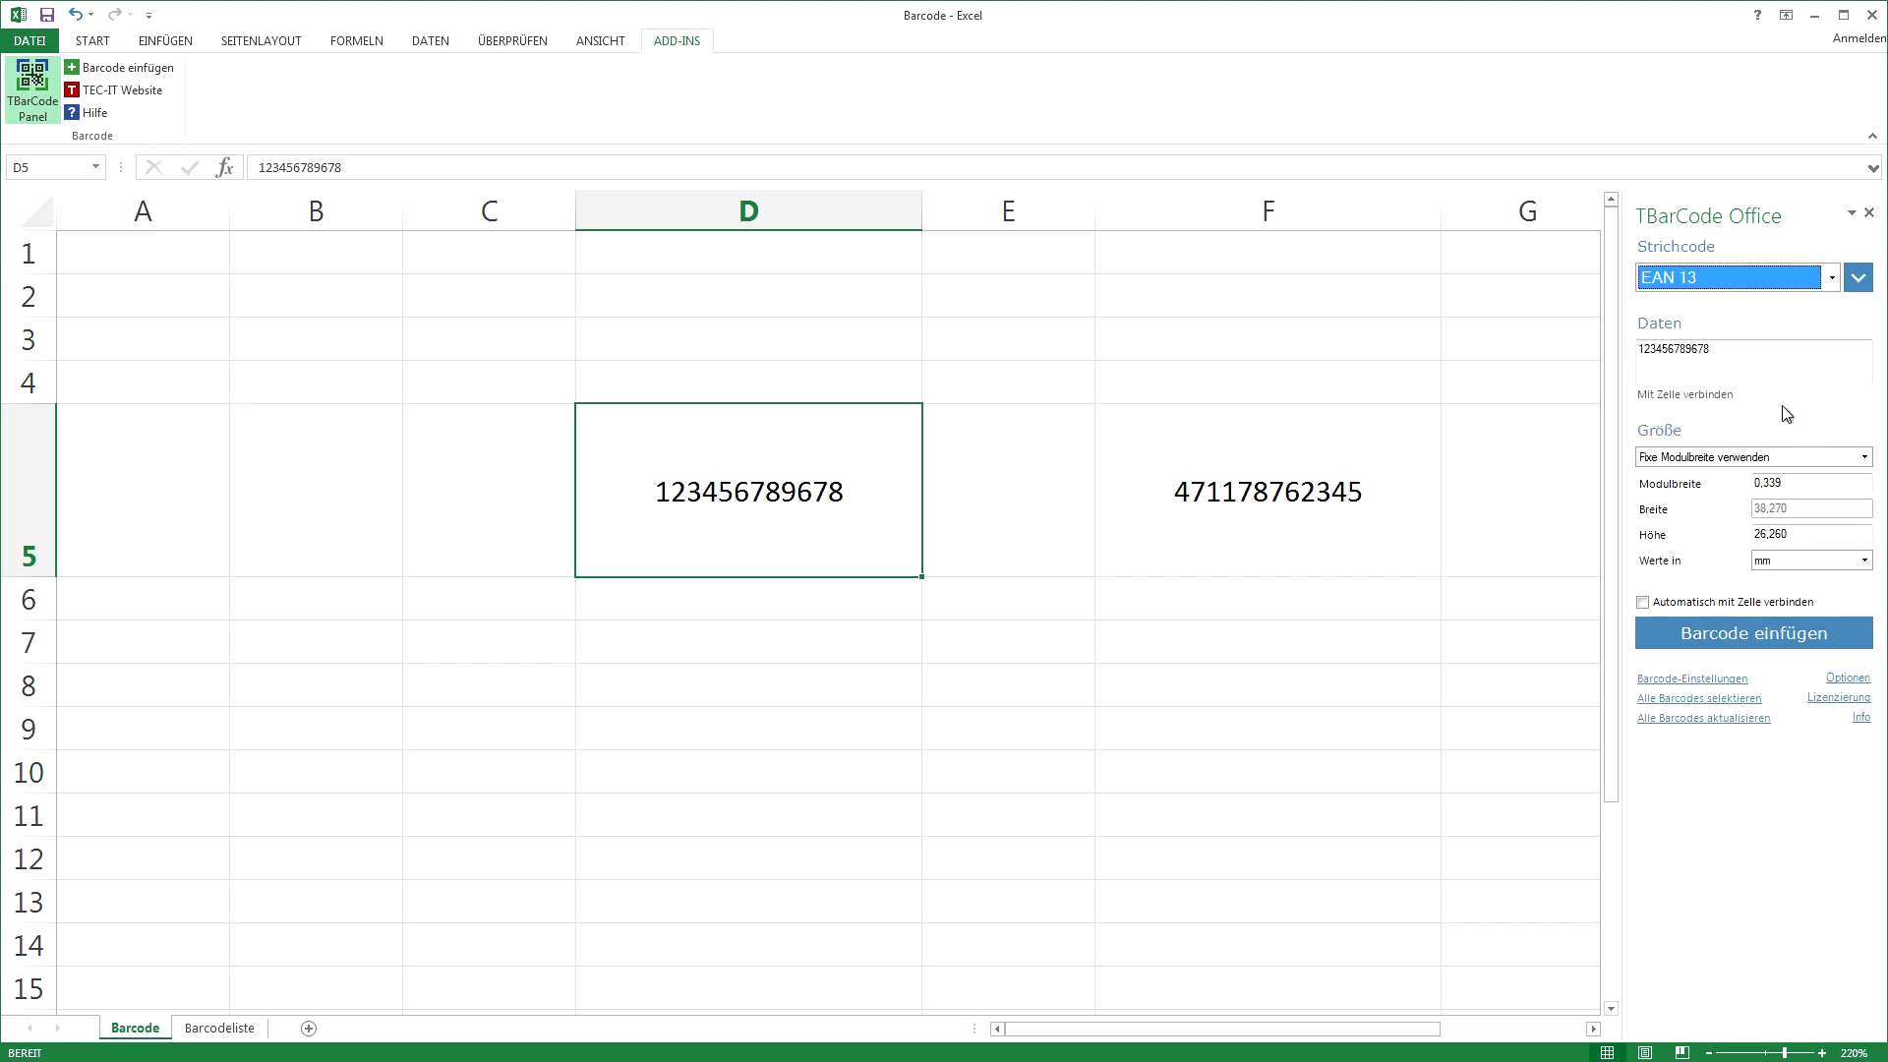
pyautogui.click(1867, 458)
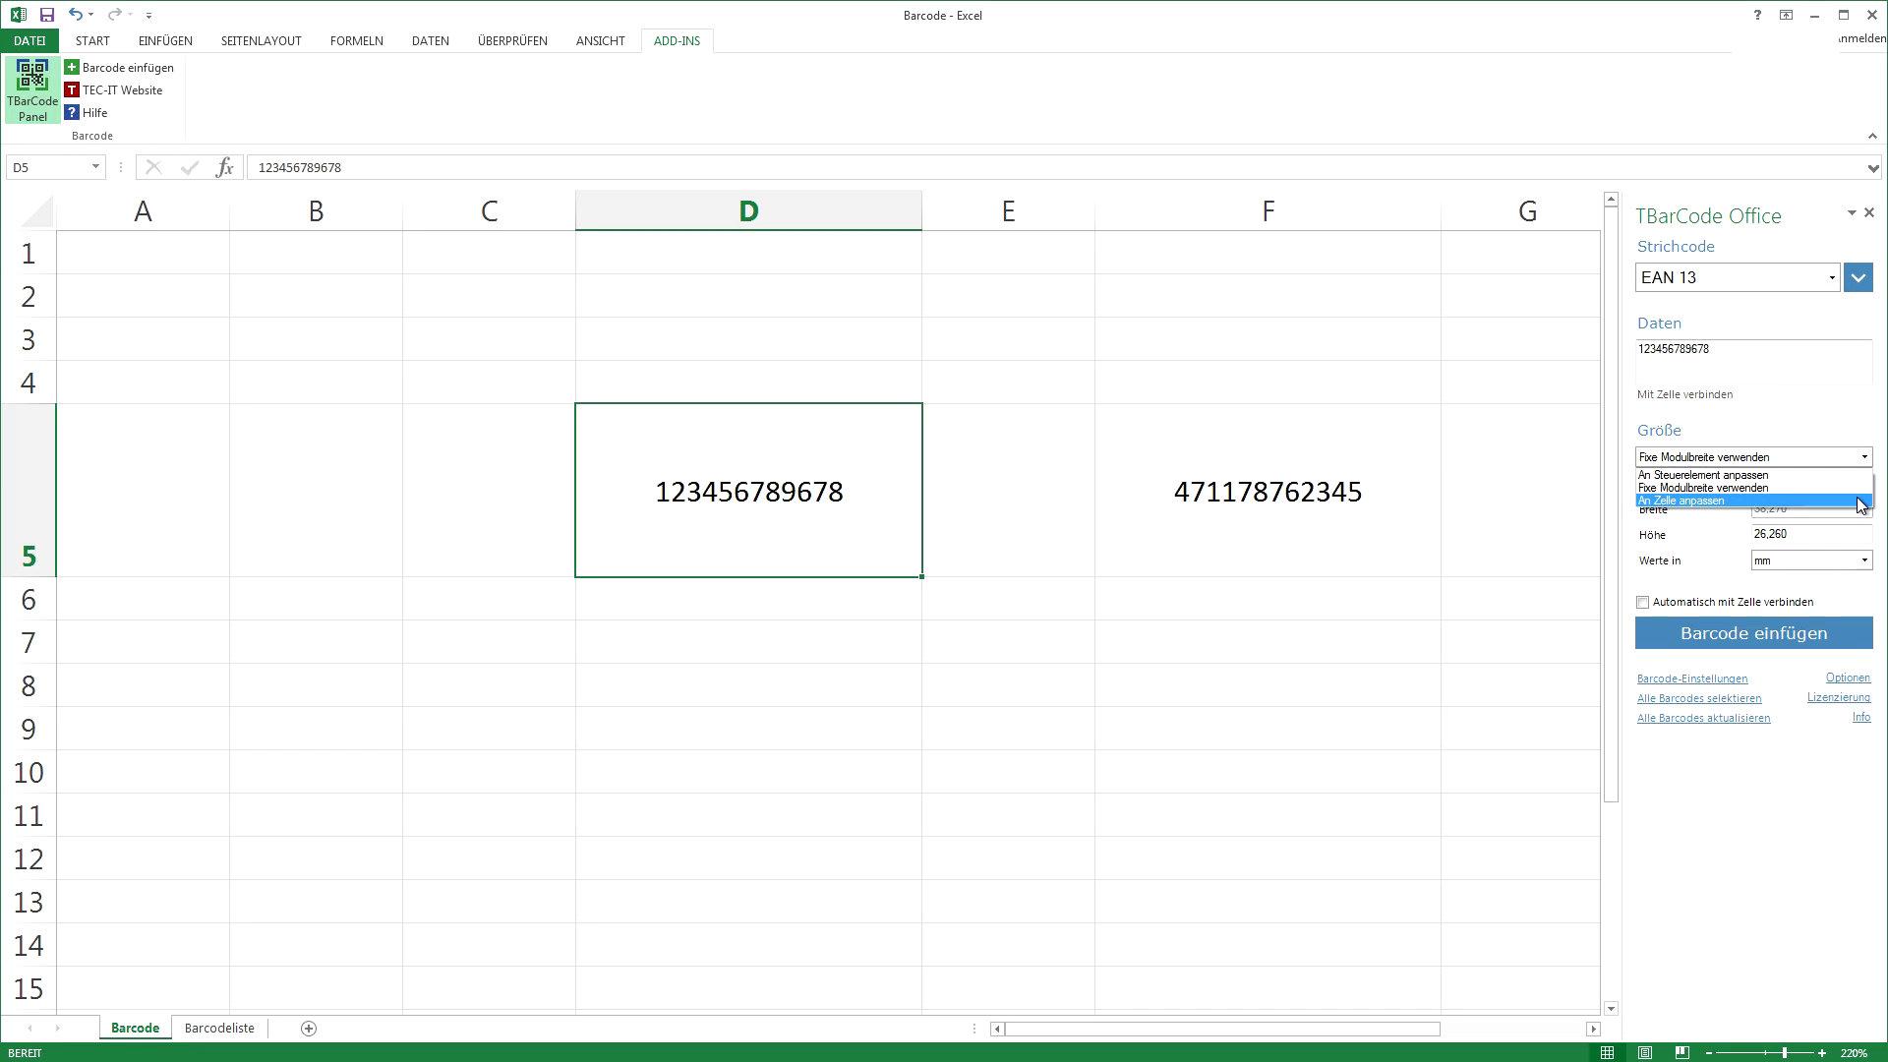
pyautogui.click(1864, 457)
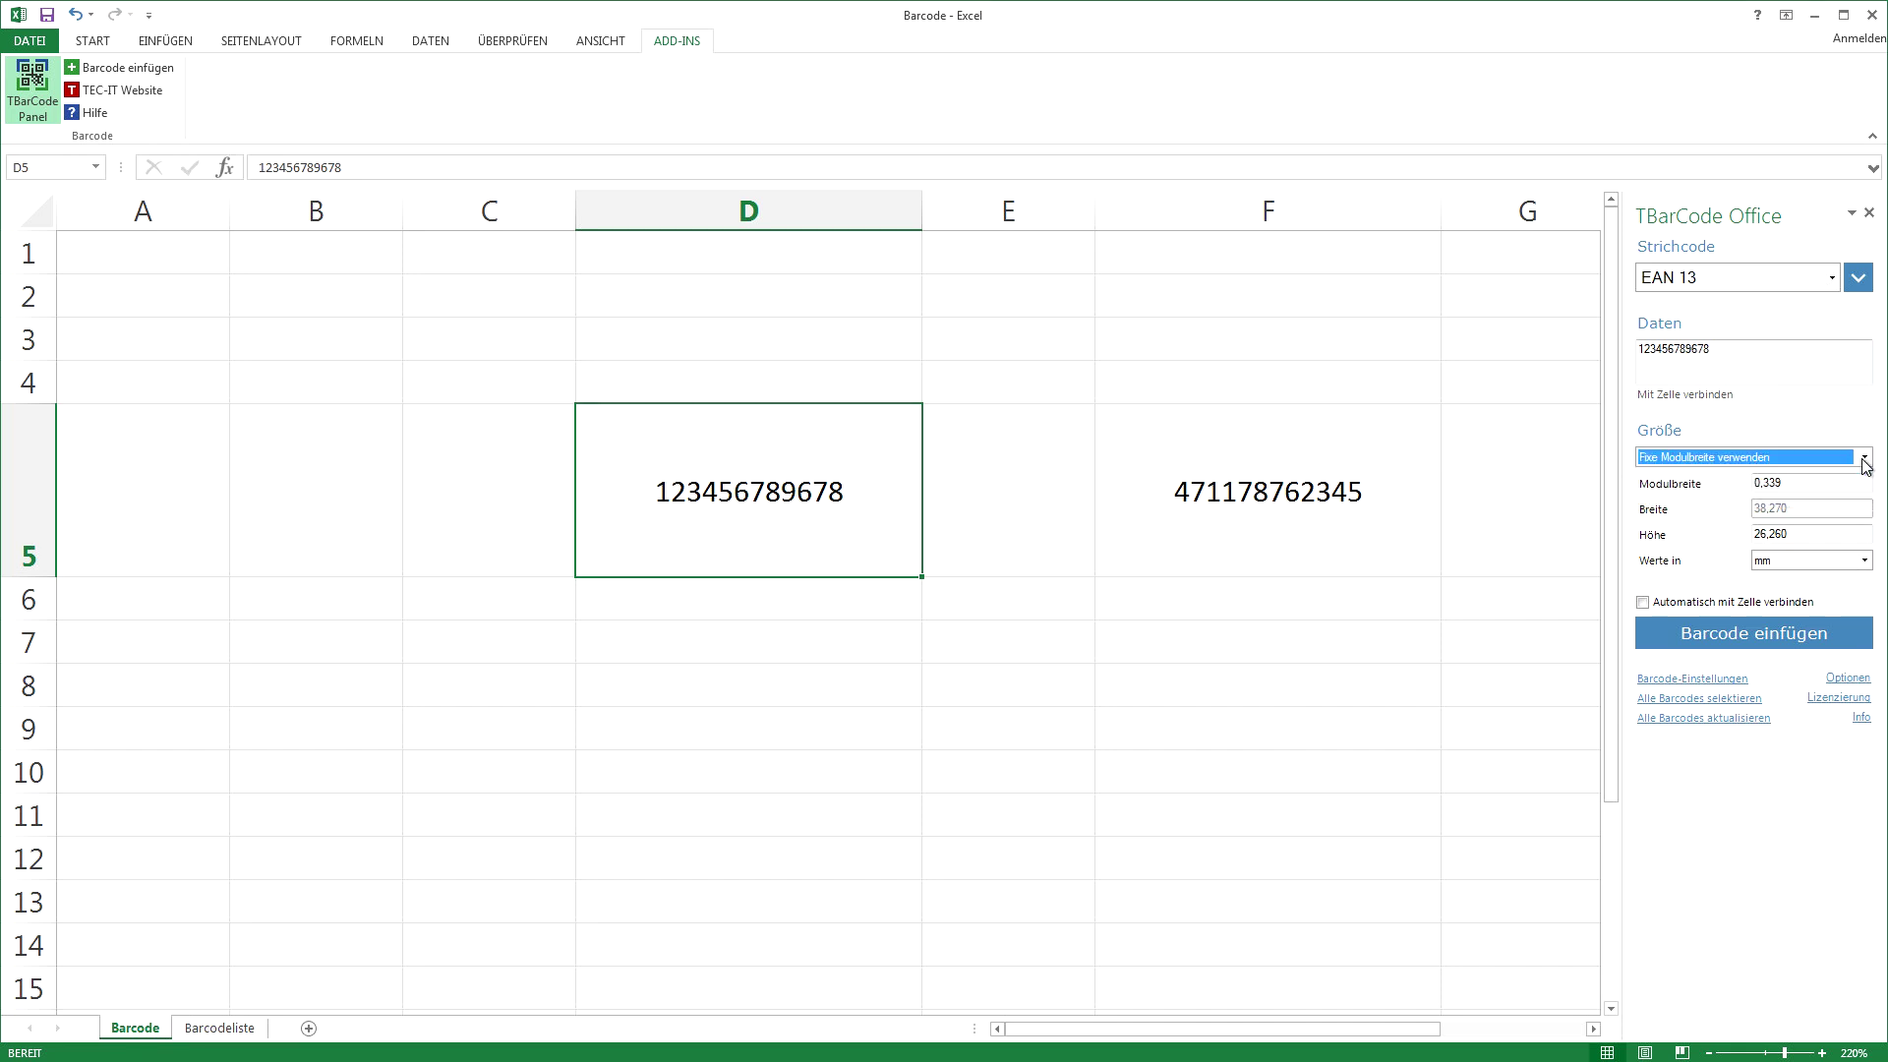
pyautogui.click(1817, 632)
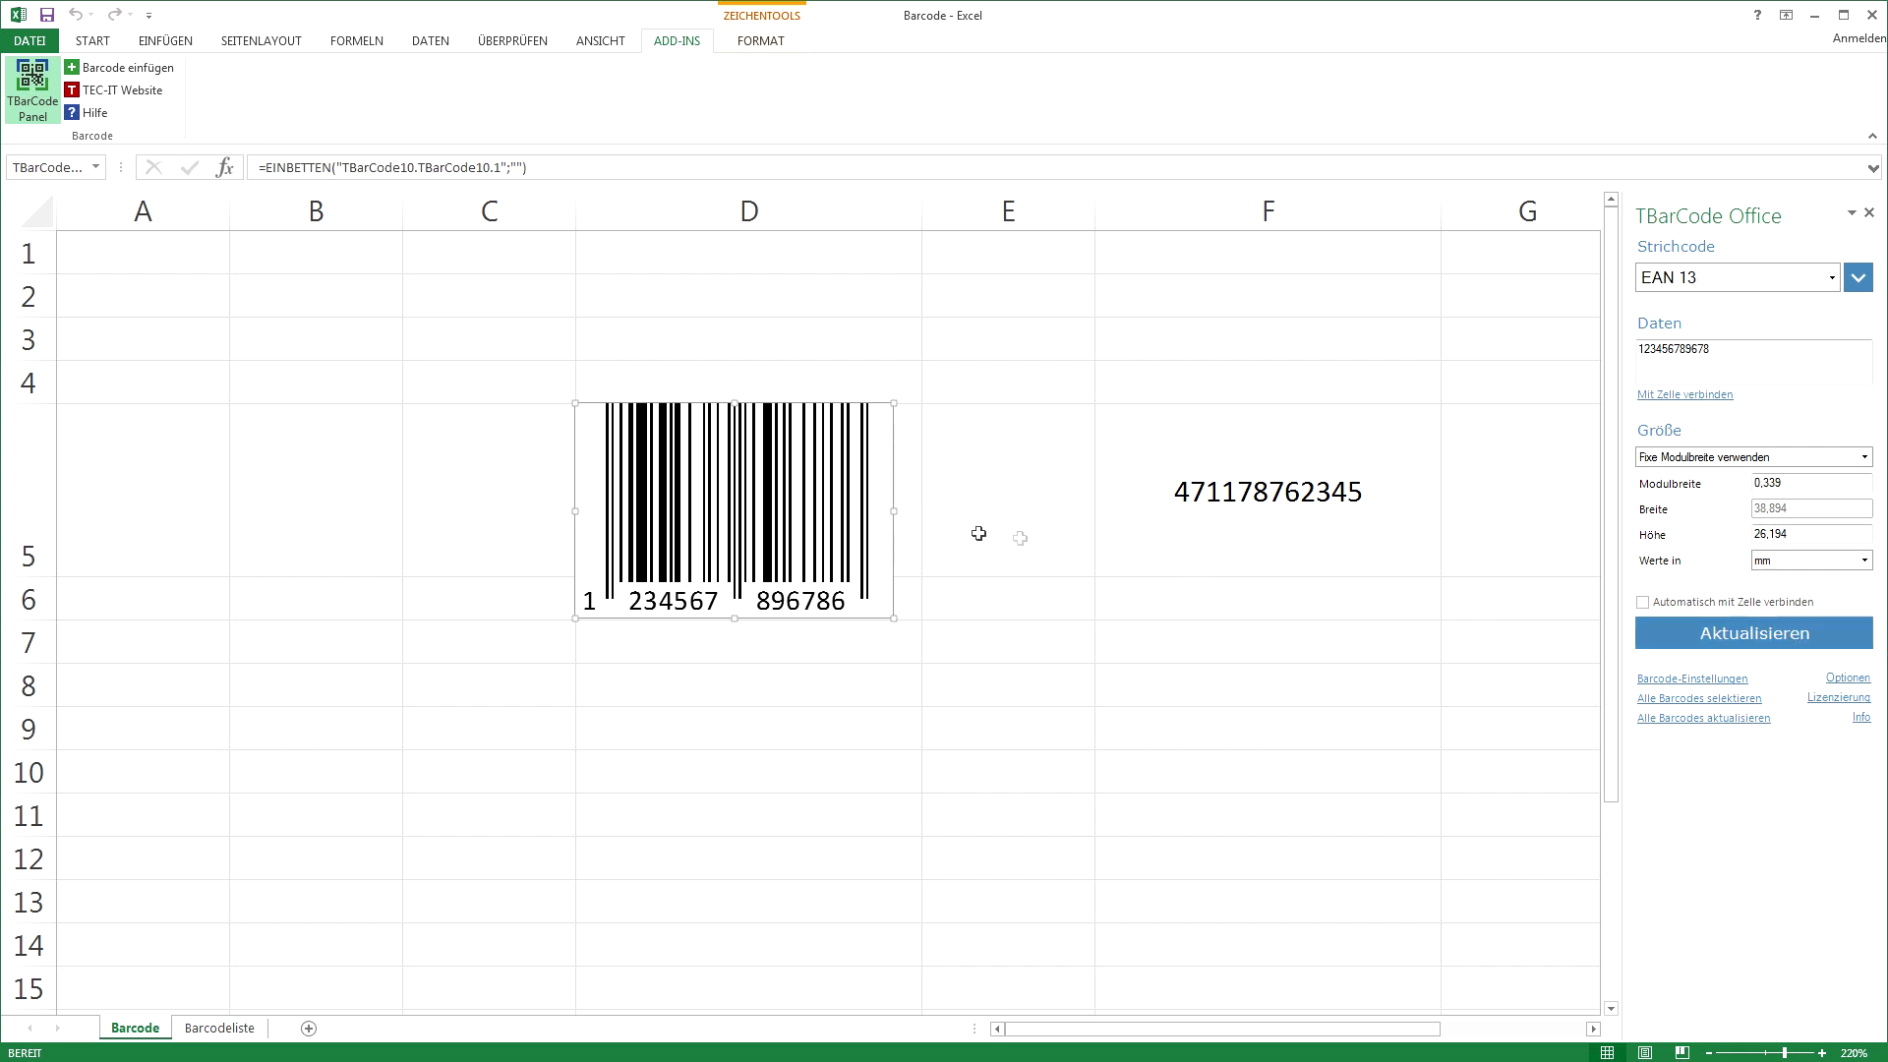
# - Nudge the inserted EAN-13 barcode up and right so it sits over D5
pyautogui.moveTo(822, 508); pyautogui.dragTo(839, 492)
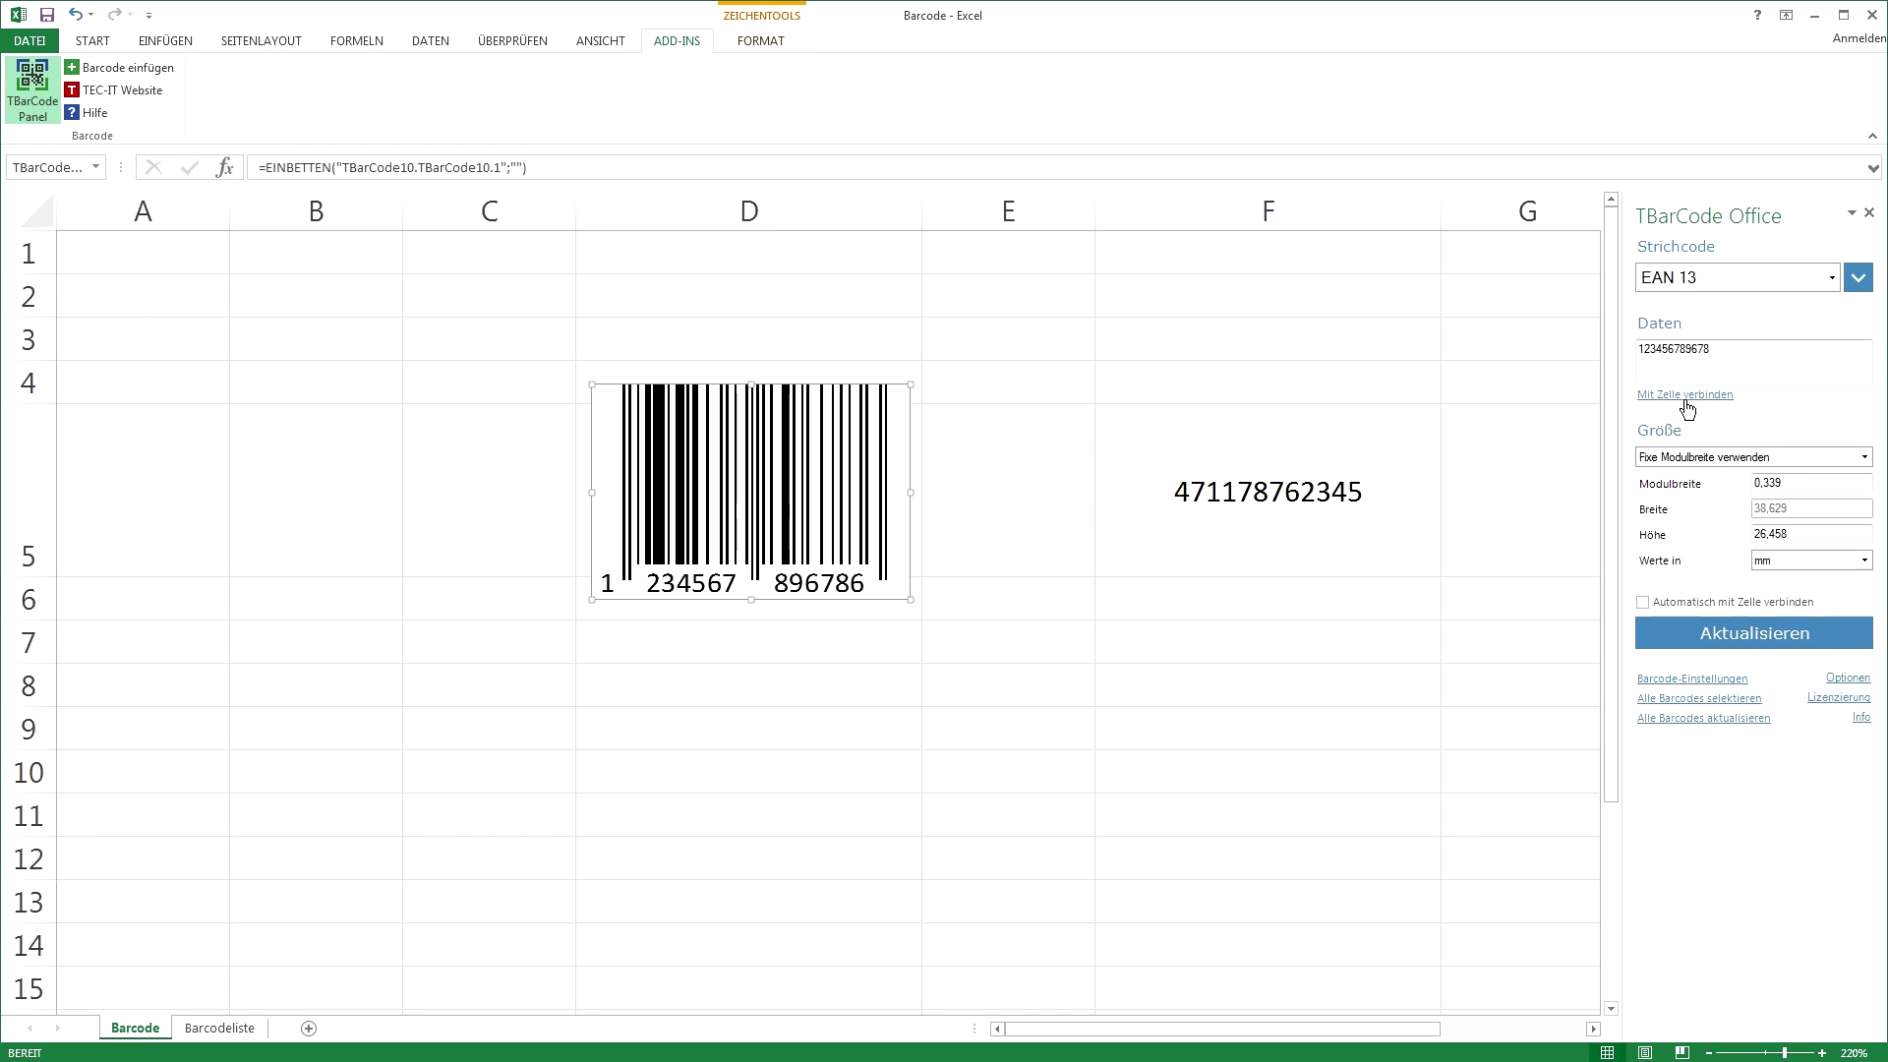
# - Link the barcode to F5, then change F5's last digits from 45 to 67
pyautogui.click(1685, 396)
pyautogui.click(1384, 510)
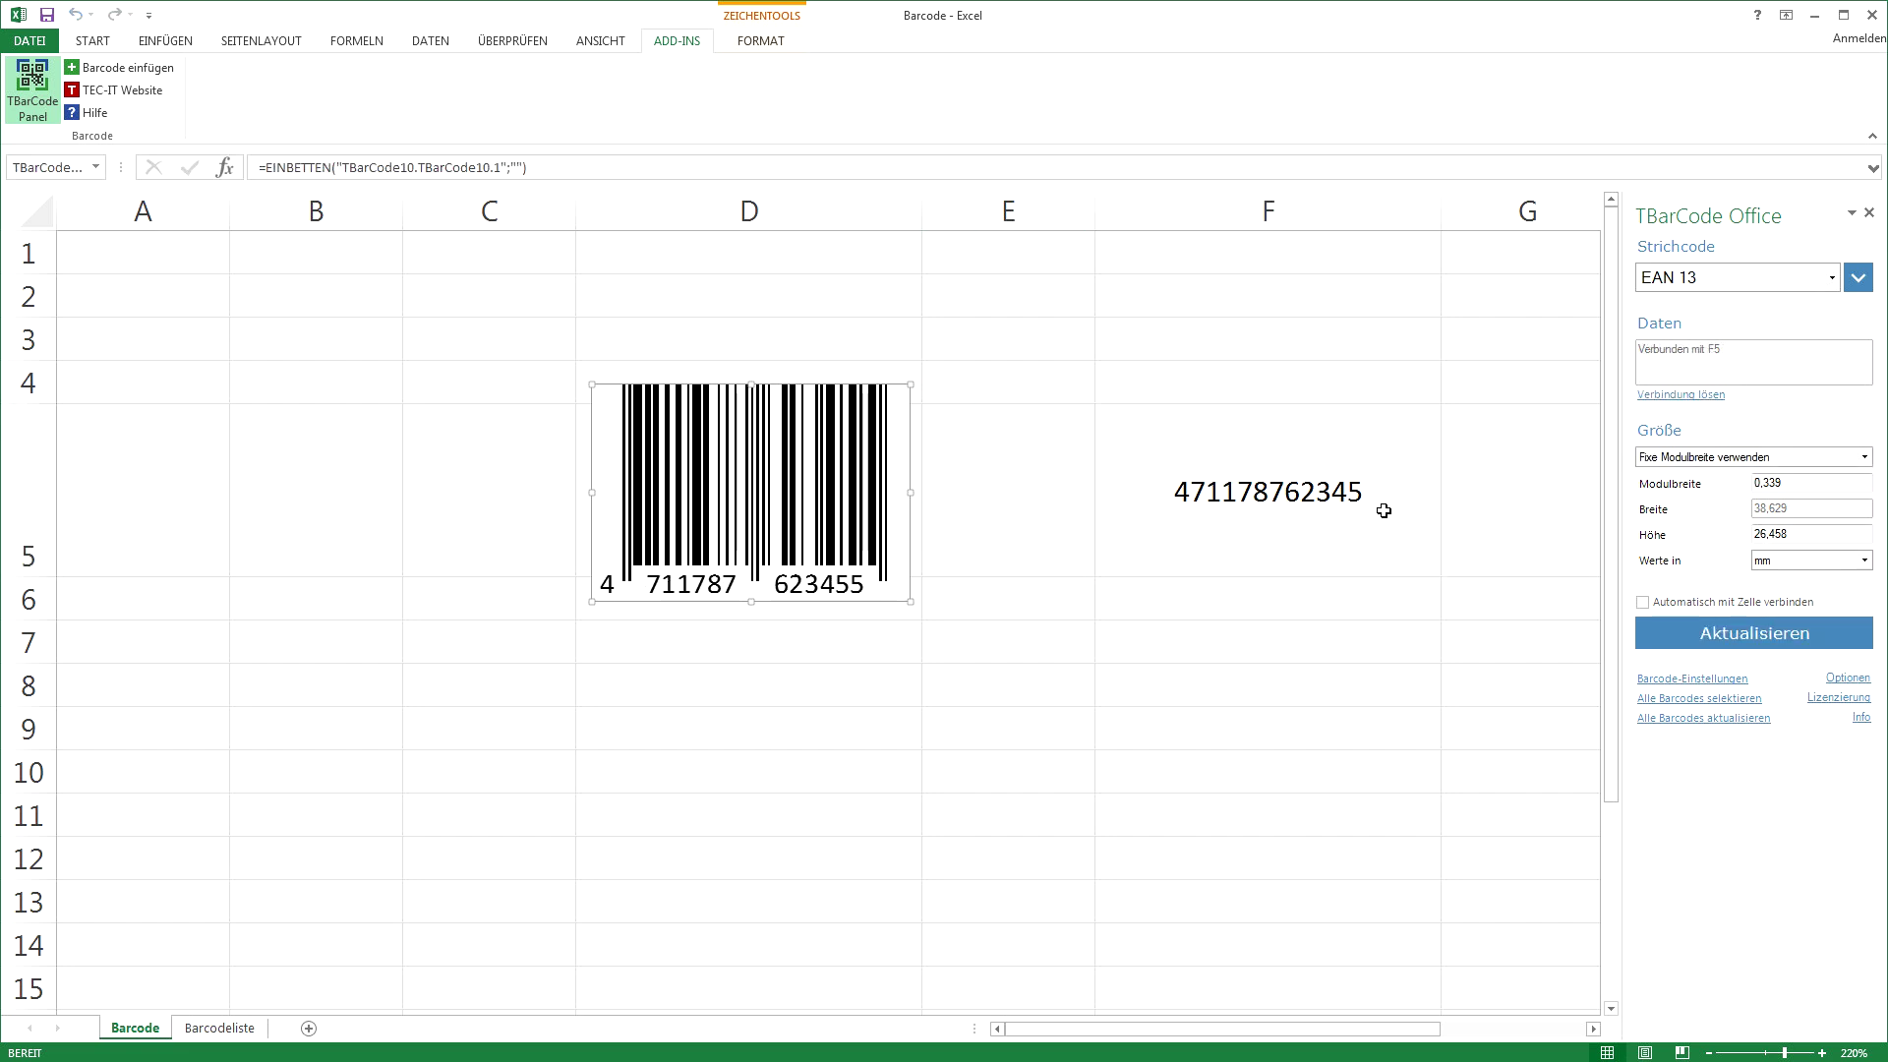
pyautogui.doubleClick(1340, 495)
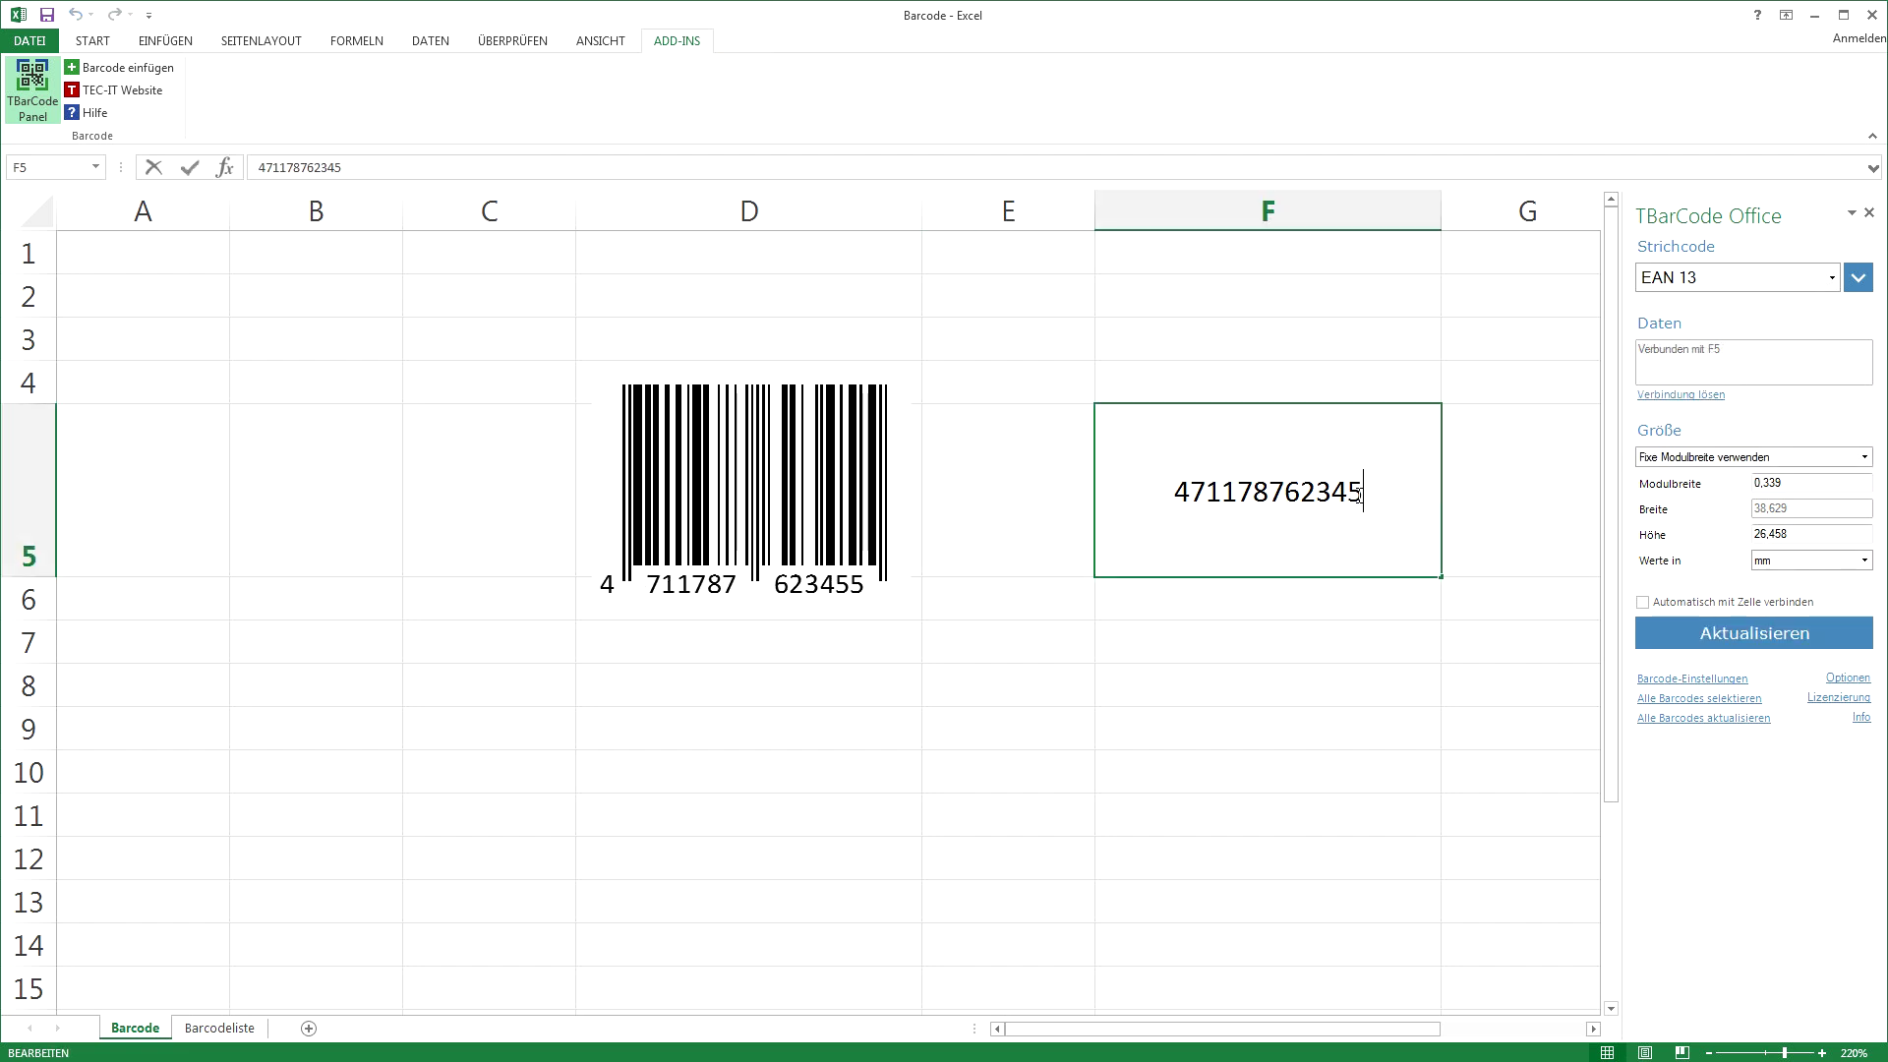
pyautogui.moveTo(1337, 495); pyautogui.dragTo(1365, 495)
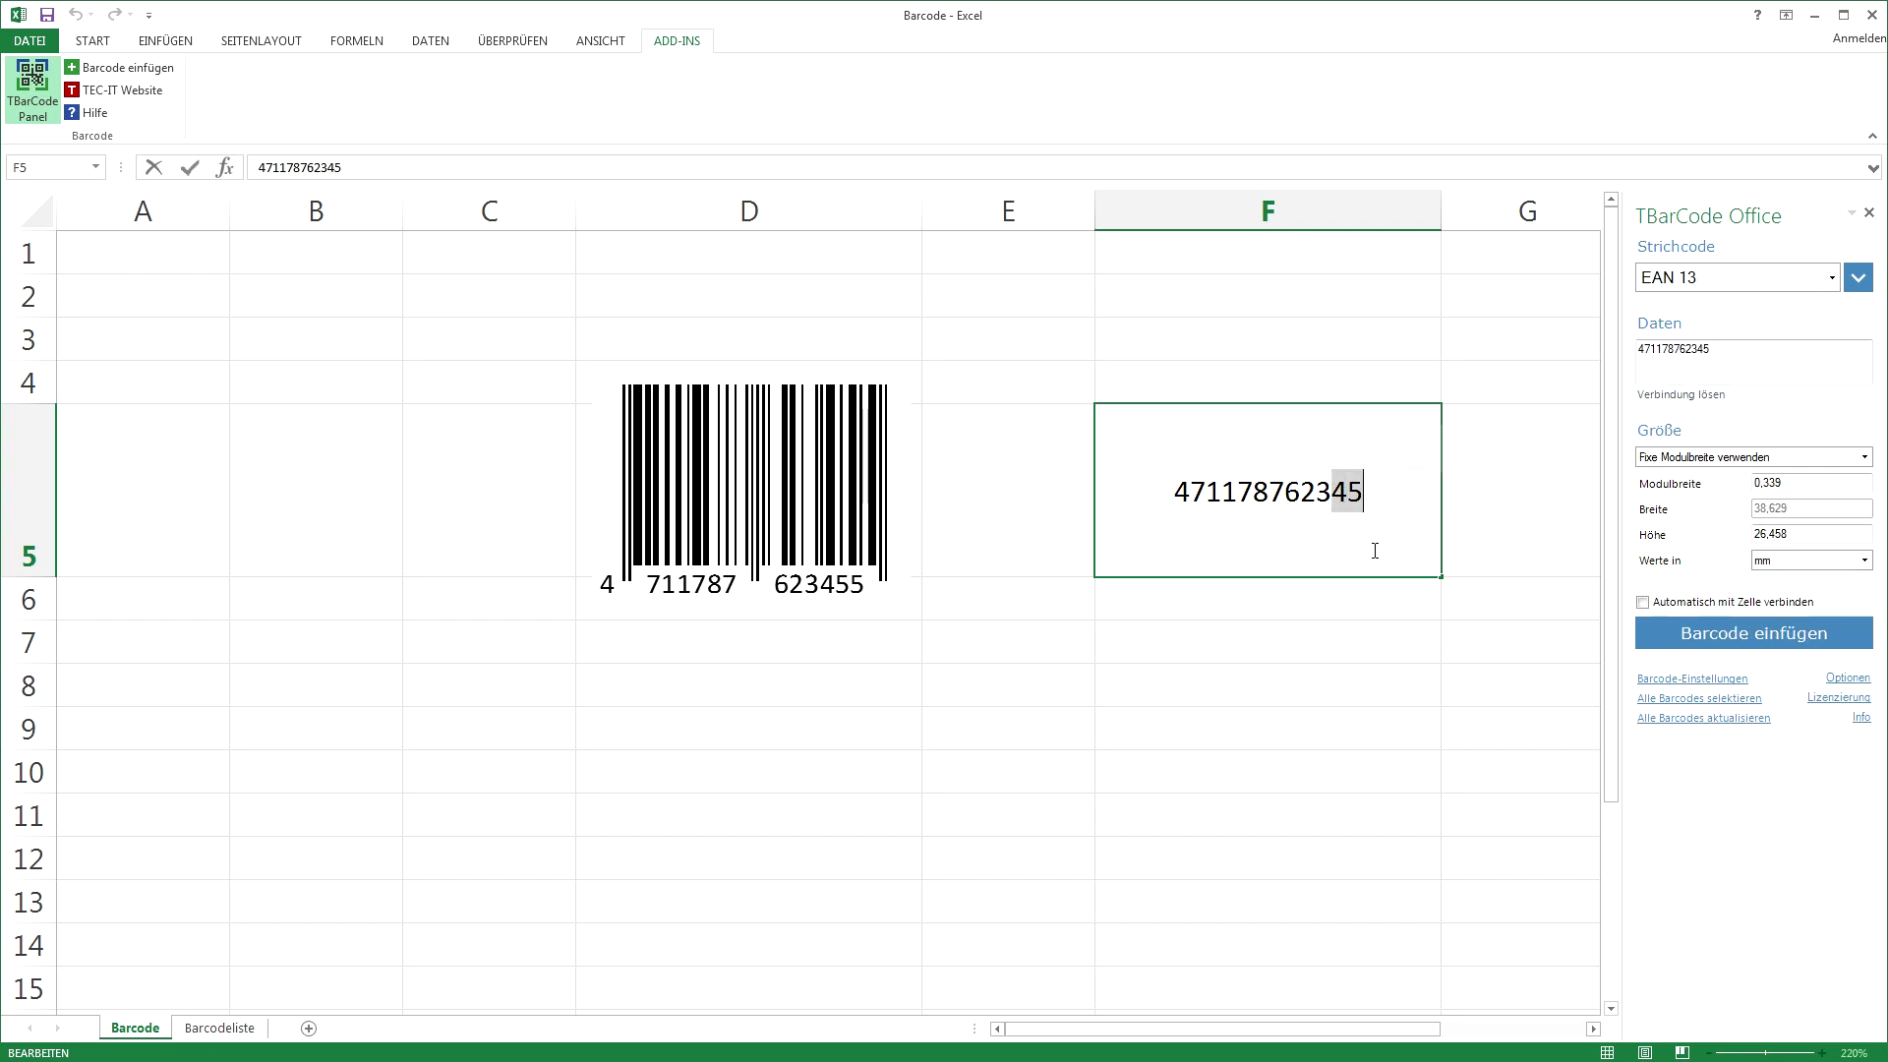
pyautogui.write('67')
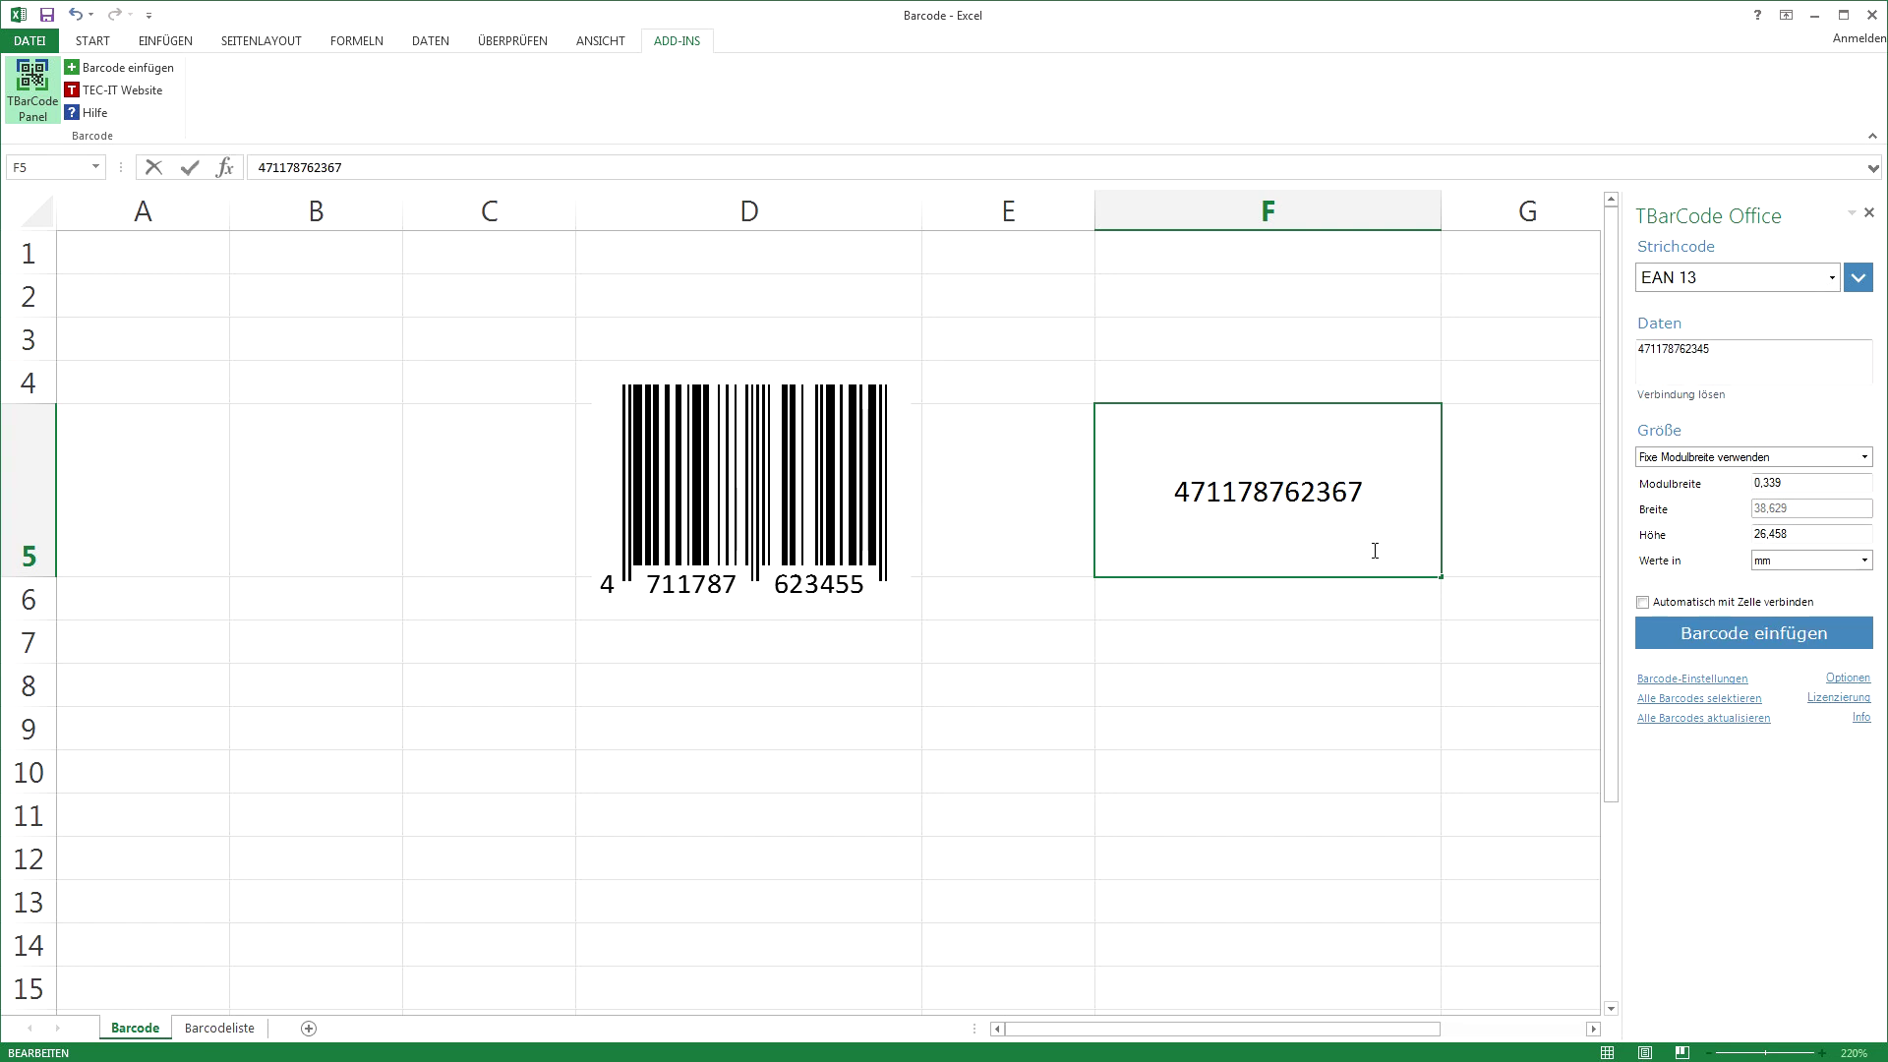
pyautogui.click(1485, 549)
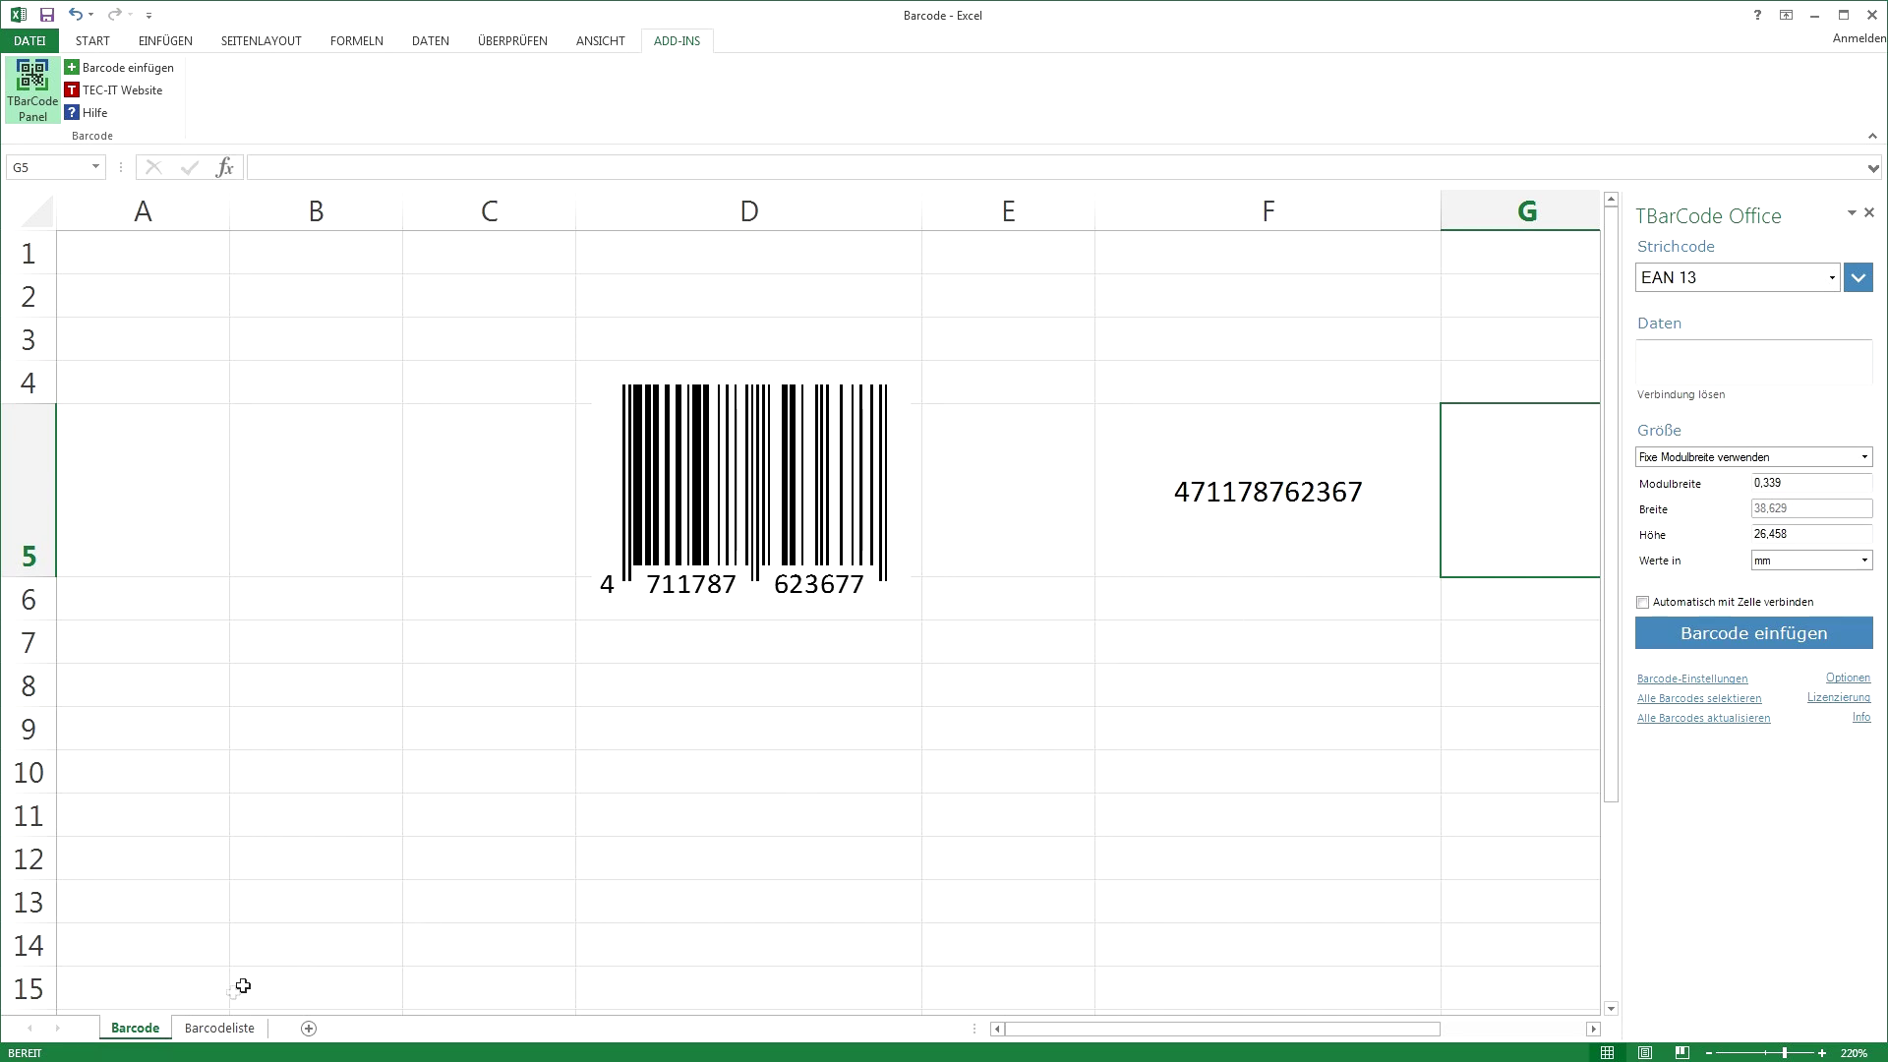
pyautogui.click(221, 1028)
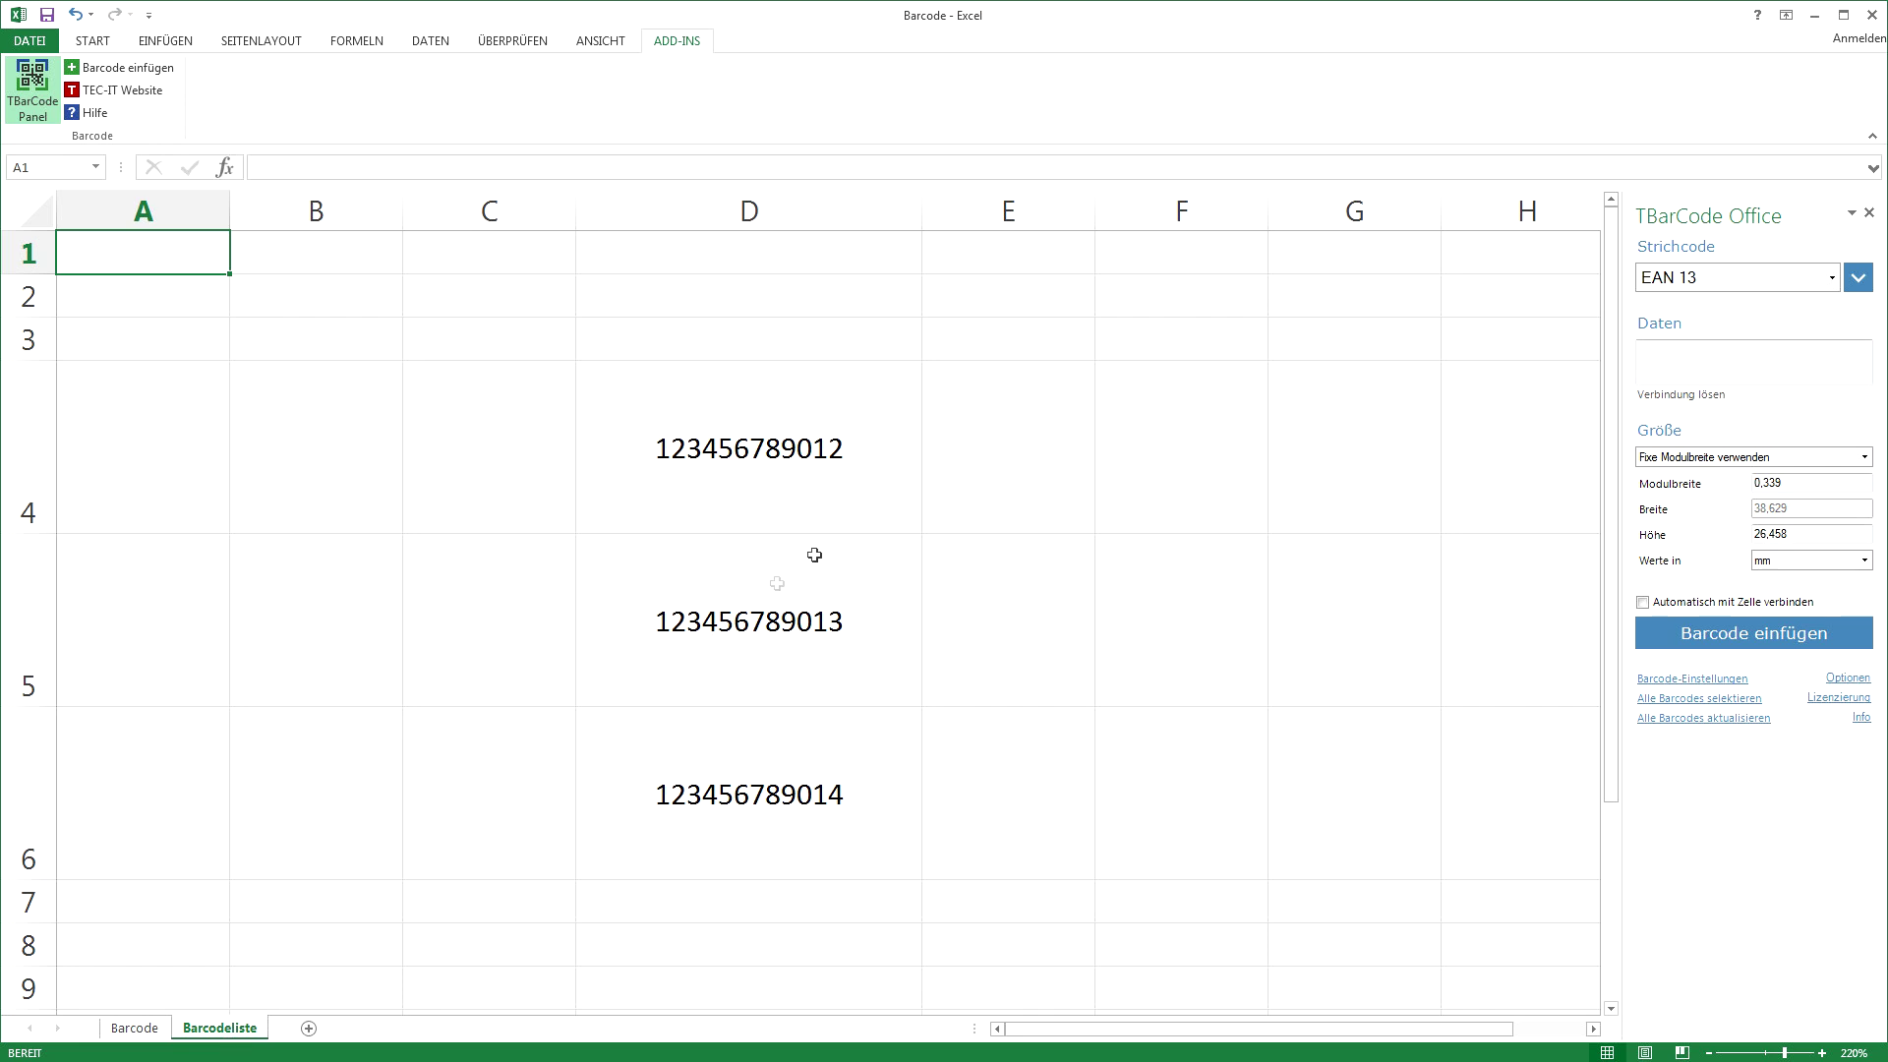
# - Select D4:D6 and insert Code 128 barcodes with module width 0,5, auto-linked to cells
pyautogui.moveTo(888, 499); pyautogui.dragTo(872, 805)
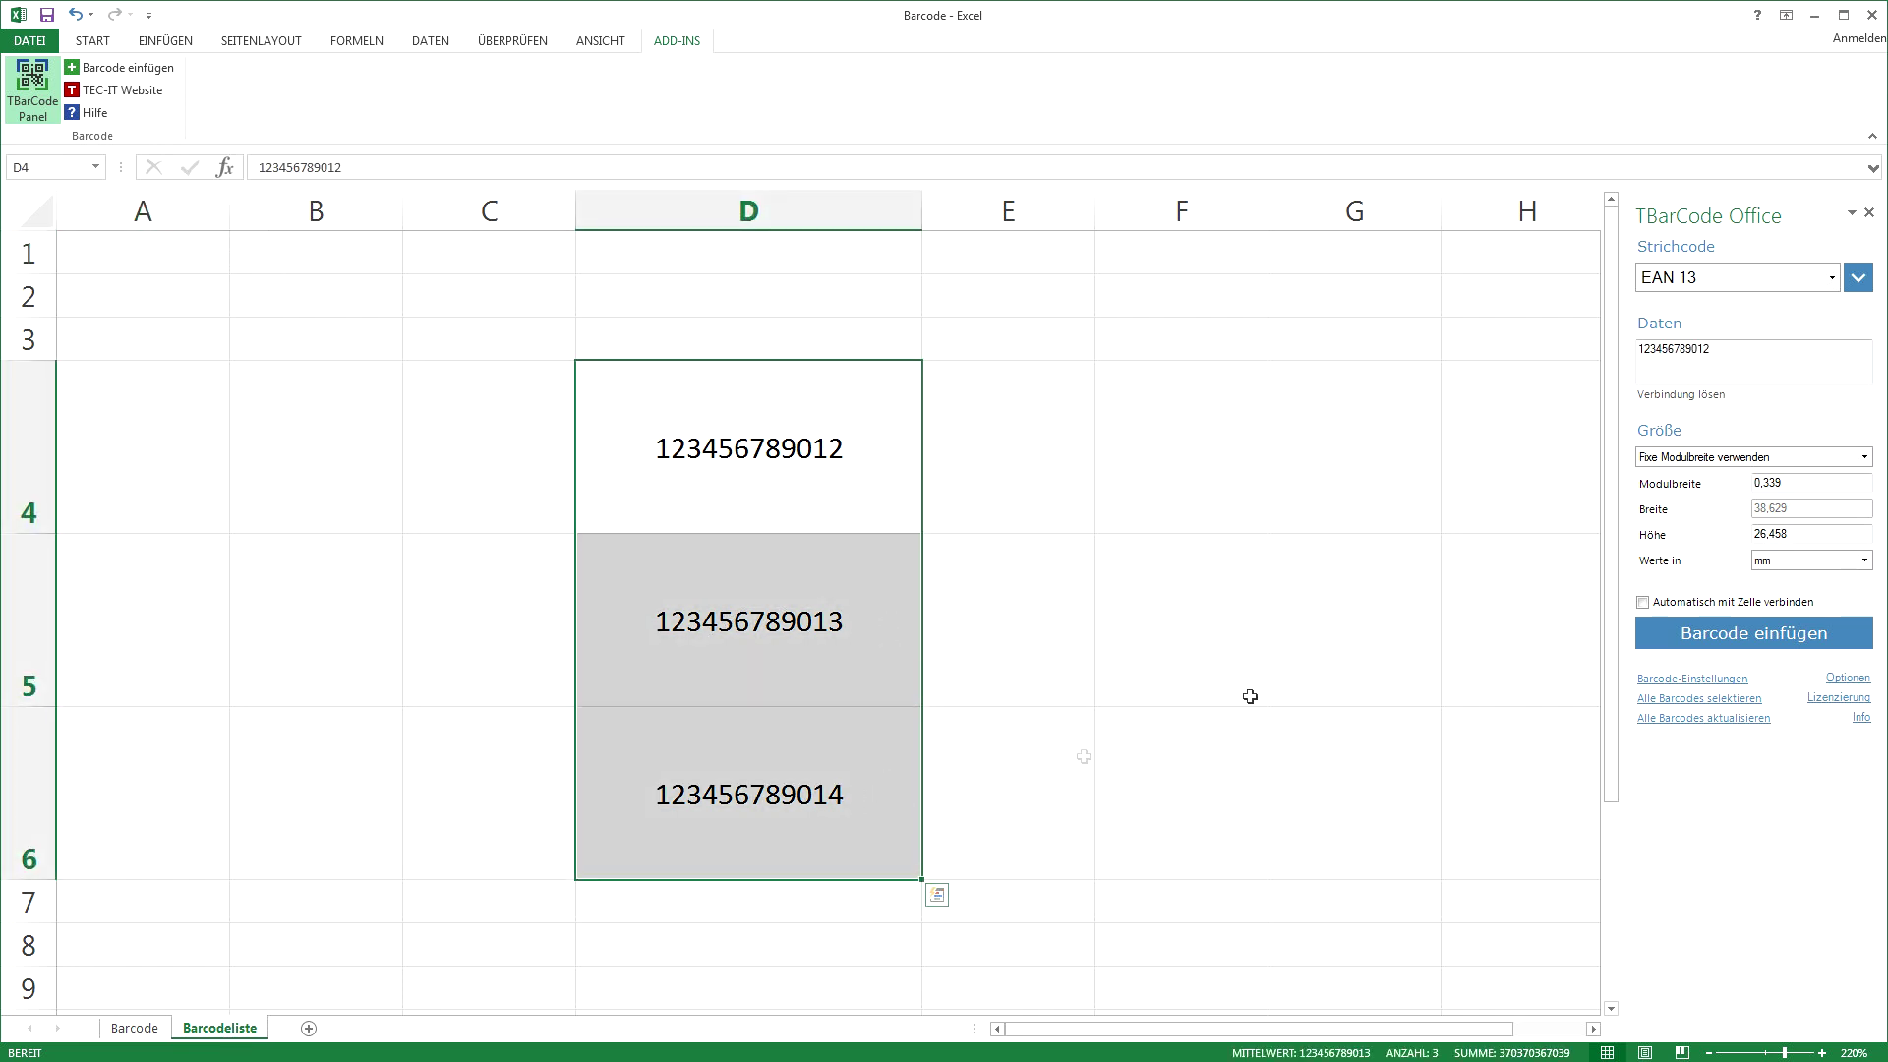
pyautogui.click(1832, 278)
pyautogui.scroll(1, 1833, 337)
pyautogui.scroll(5, 1832, 337)
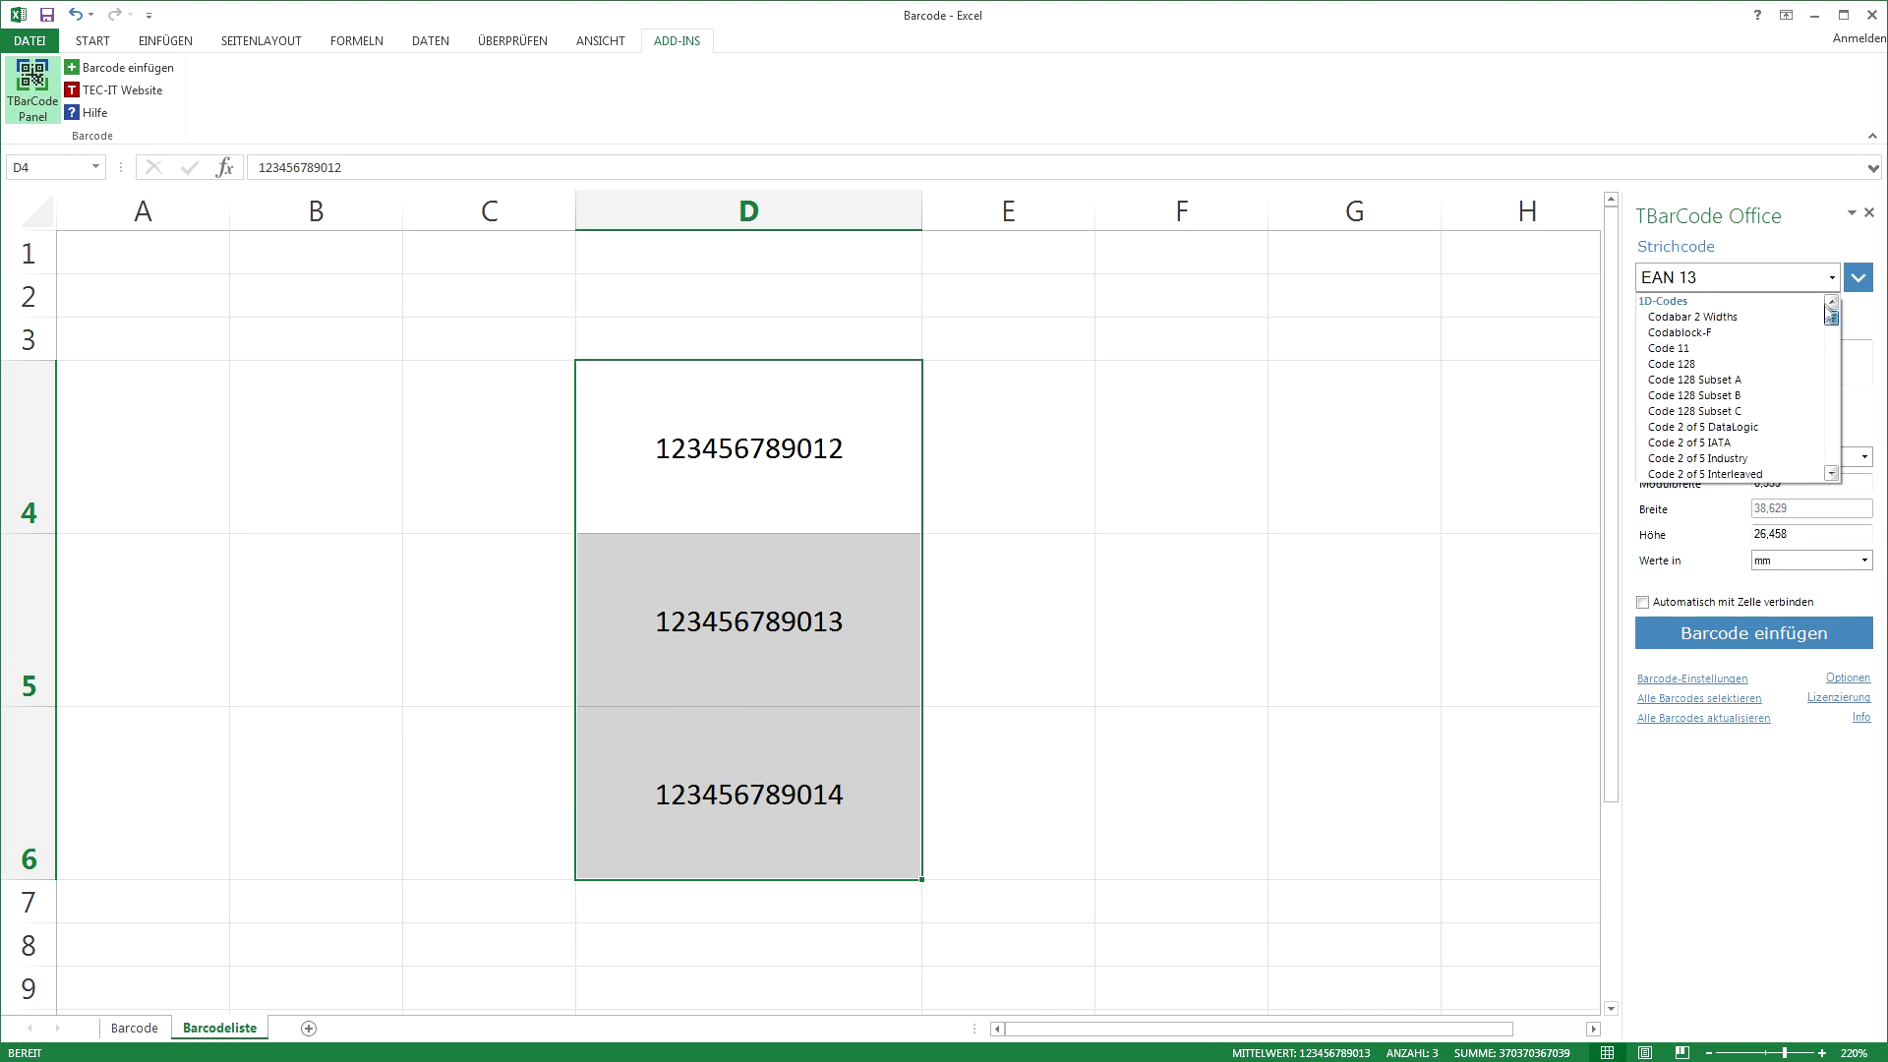
pyautogui.click(1783, 364)
pyautogui.doubleClick(1783, 482)
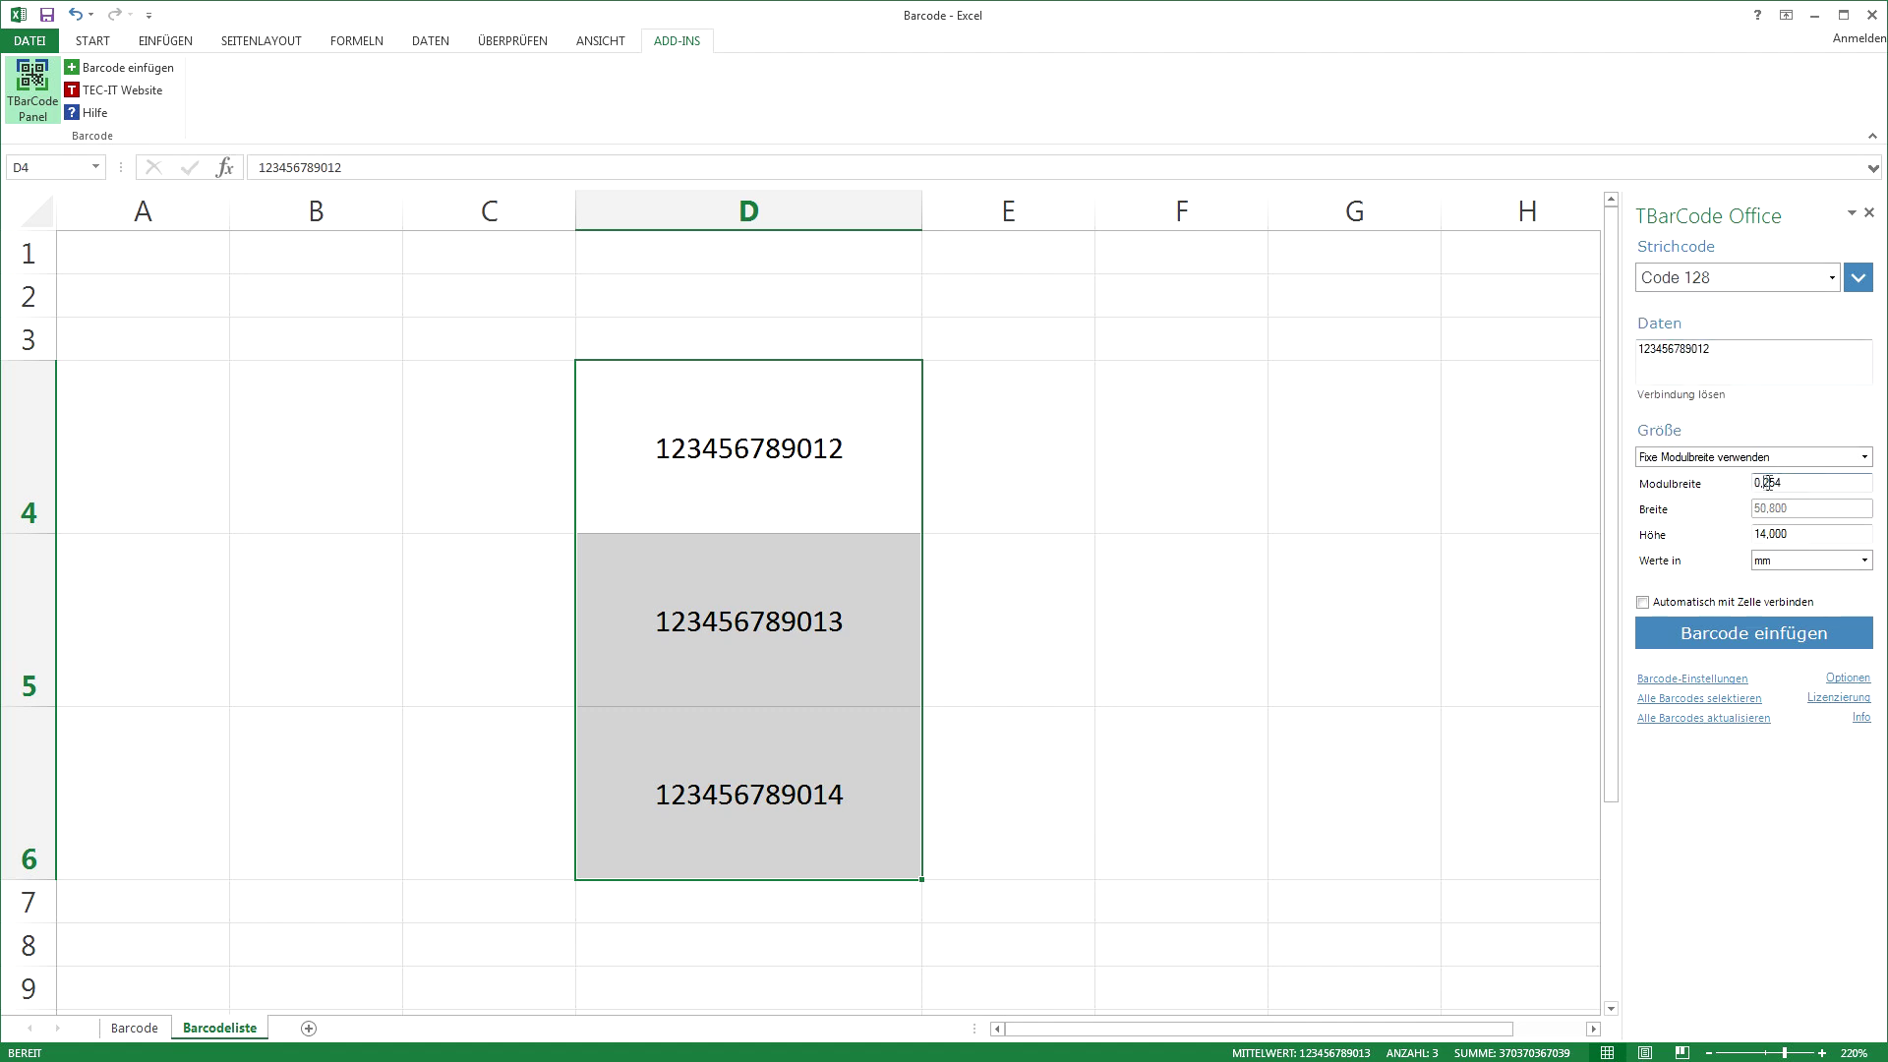
pyautogui.write('5')
pyautogui.click(1643, 603)
pyautogui.click(1756, 636)
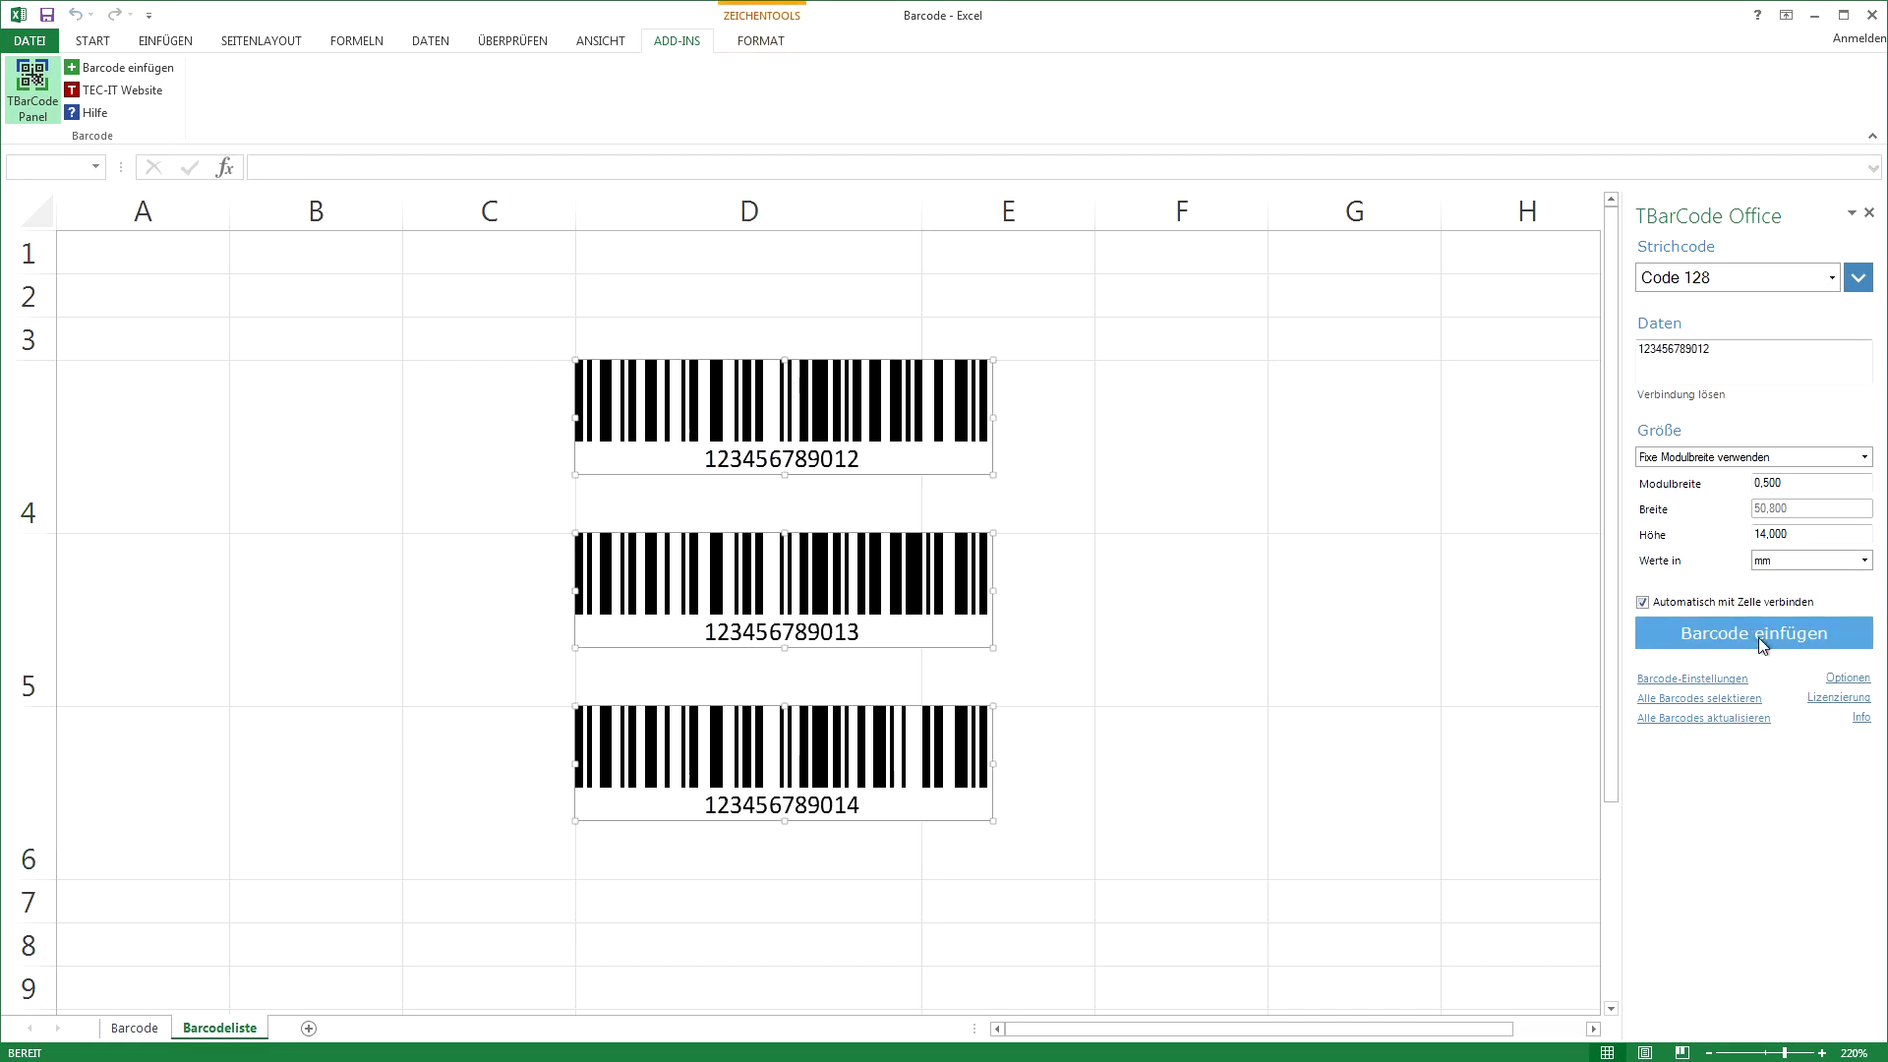